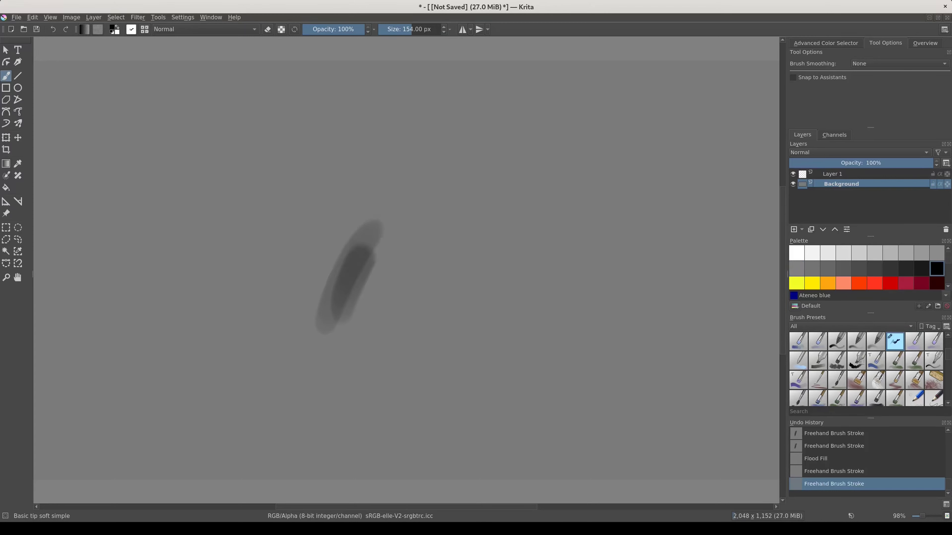
# Paint soft dark test strokes on the scratch canvas, then layer white and mid-grey strokes over them
pyautogui.moveTo(369, 313); pyautogui.dragTo(412, 184)
pyautogui.moveTo(398, 294); pyautogui.dragTo(449, 148)
pyautogui.click(796, 253)
pyautogui.moveTo(382, 297); pyautogui.dragTo(414, 214)
pyautogui.click(813, 268)
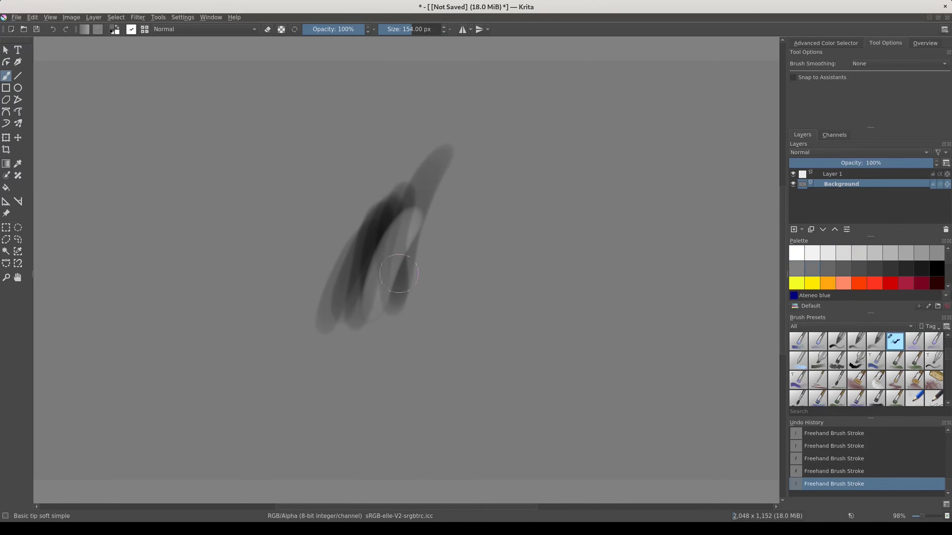
pyautogui.moveTo(418, 303); pyautogui.dragTo(378, 213)
pyautogui.moveTo(300, 277); pyautogui.dragTo(453, 228)
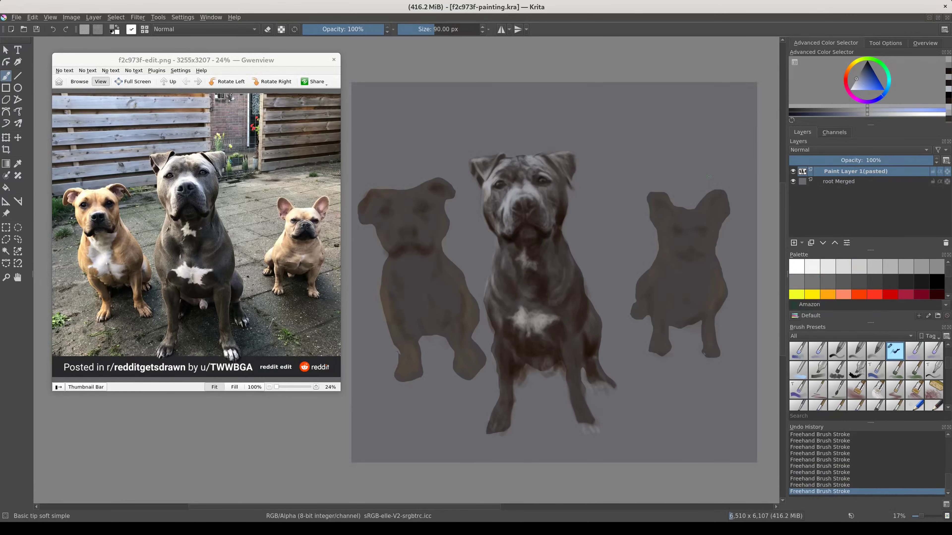
# Squash the left dog's outlined head down from the top, warp it with Liquify, then deselect
pyautogui.moveTo(519, 246); pyautogui.dragTo(529, 270)
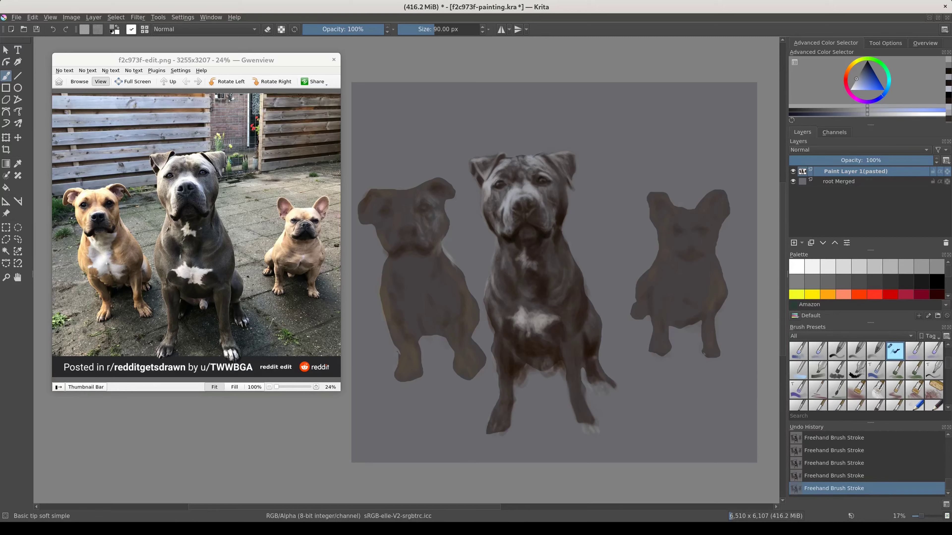
pyautogui.press('e')
pyautogui.press('e')
pyautogui.hotkey('ctrl', 't')
pyautogui.moveTo(422, 168); pyautogui.dragTo(424, 181)
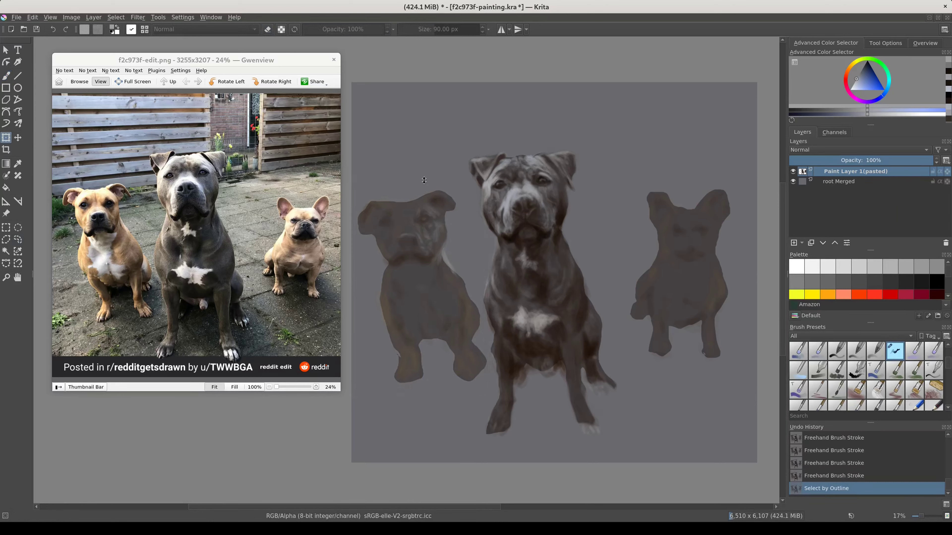
pyautogui.click(885, 43)
pyautogui.click(858, 67)
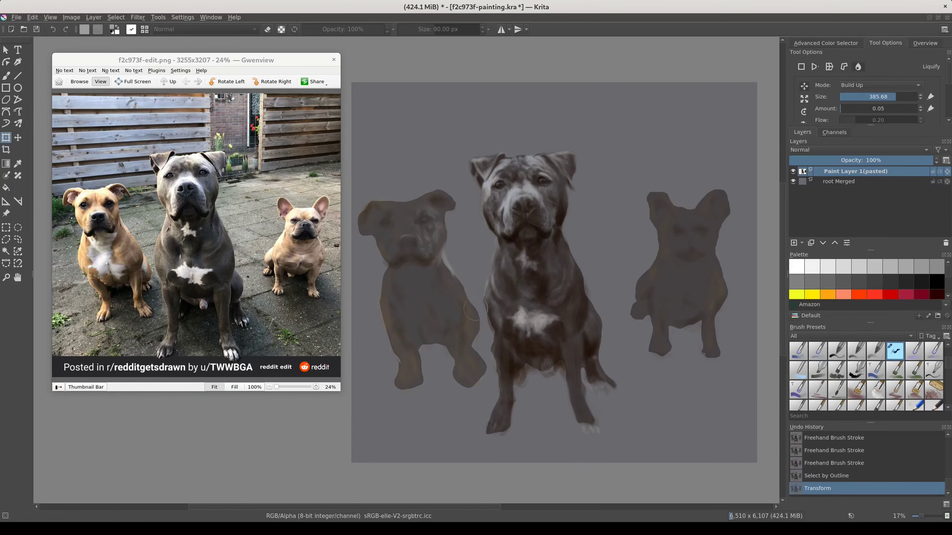
pyautogui.press('b')
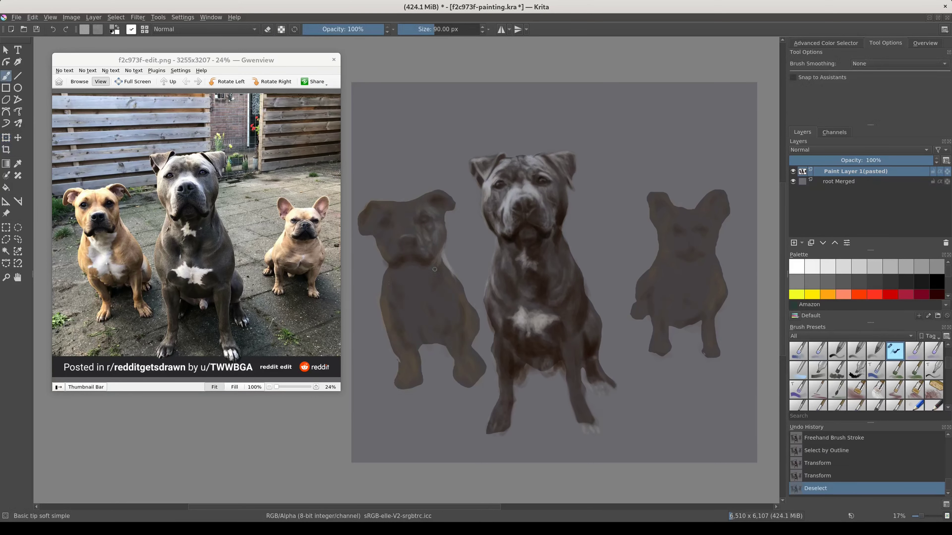
pyautogui.hotkey('ctrl', 'z')
pyautogui.hotkey('ctrl', 'z')
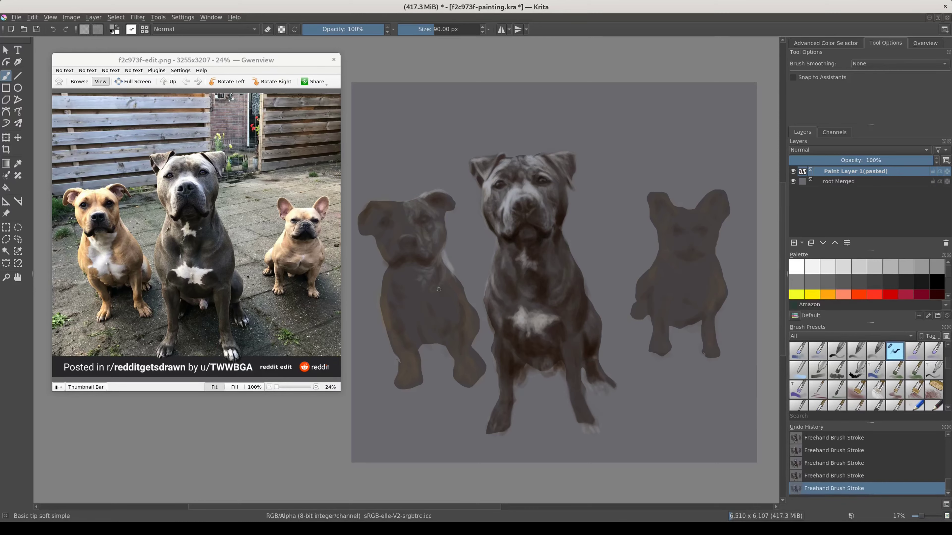
# Paint the left dog's eyes and folded ears, toggling eraser mode to clean the edges
pyautogui.scroll(-3, 868, 279)
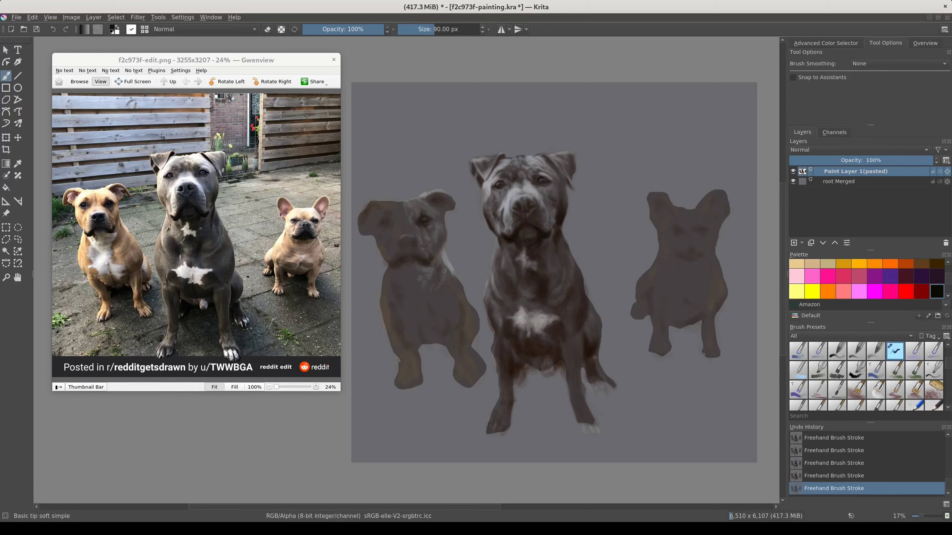
pyautogui.press('e')
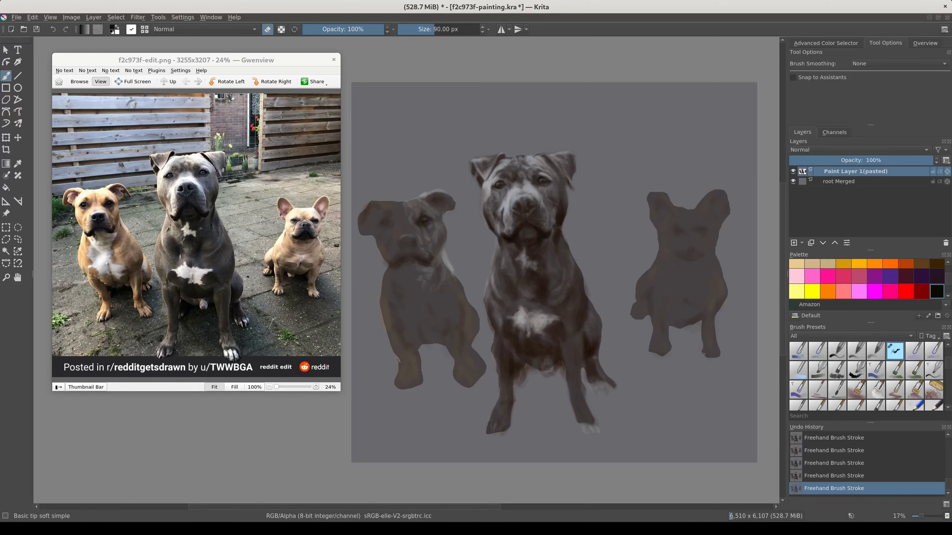
pyautogui.press('e')
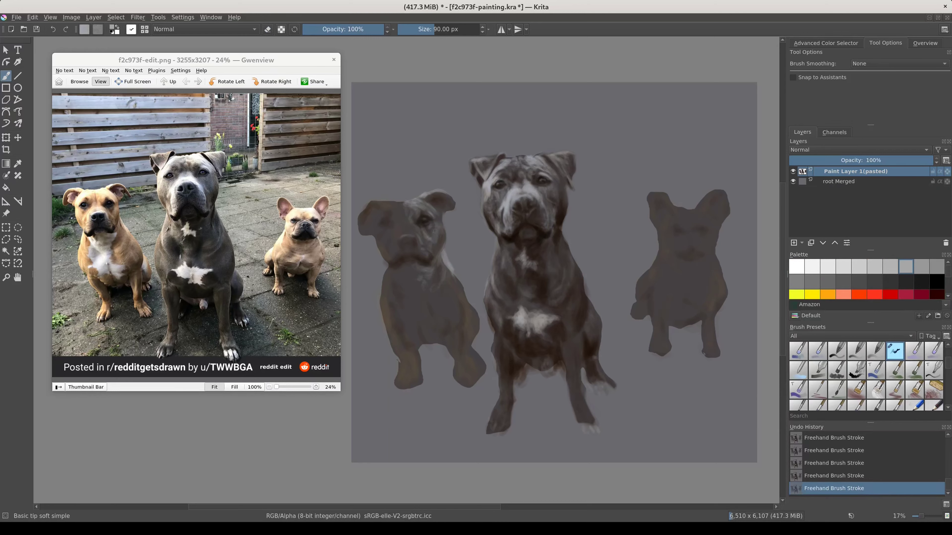
# Show the Advanced Color Selector and pick progressively darker shades of a new colour
pyautogui.press('e')
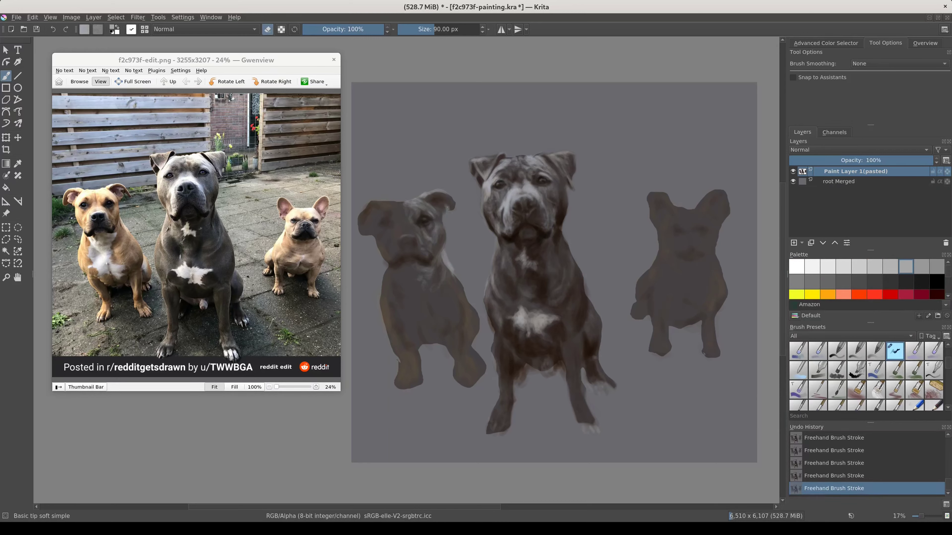
pyautogui.click(826, 42)
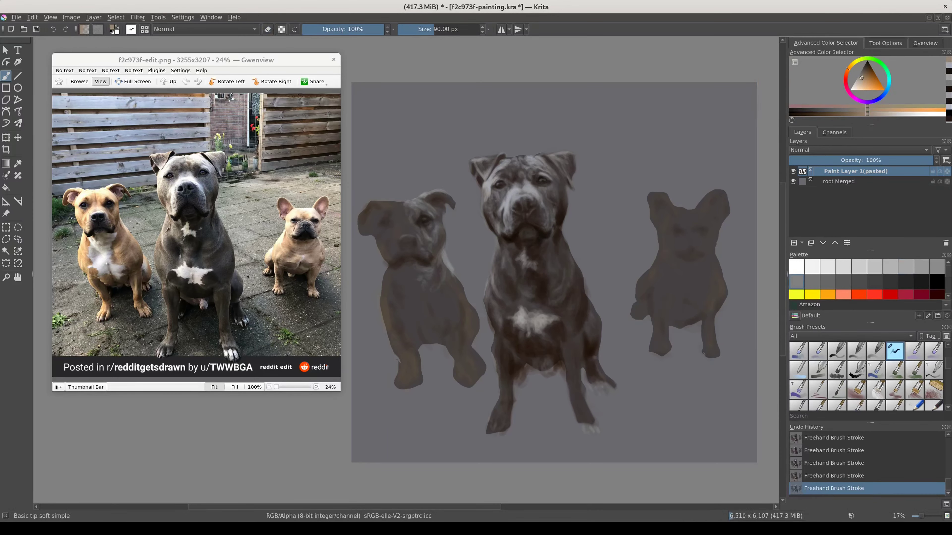
pyautogui.click(862, 71)
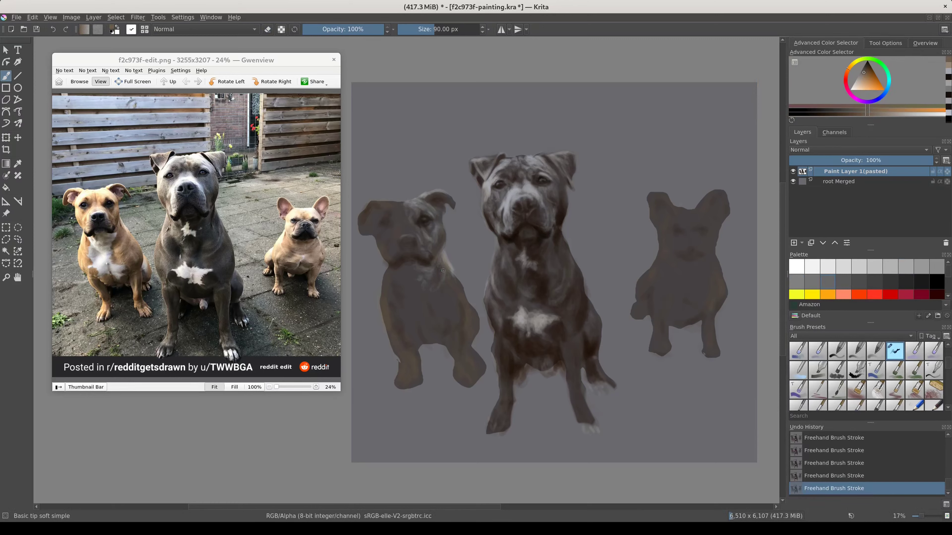
pyautogui.click(863, 69)
pyautogui.click(864, 66)
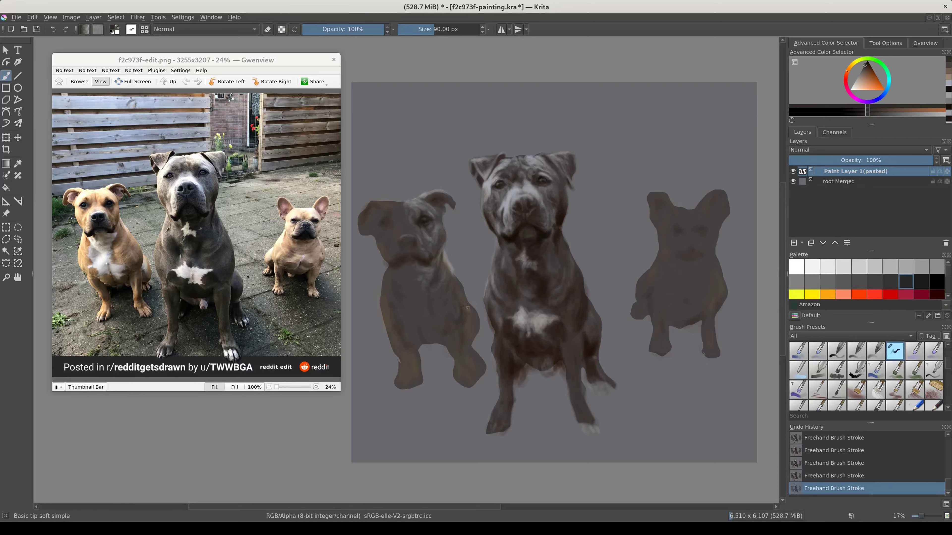
# Paint a light tan stroke along the dog's edge, trying several tan and grey shades
pyautogui.keyDown('ctrl'); pyautogui.click(486, 287); pyautogui.keyUp('ctrl')
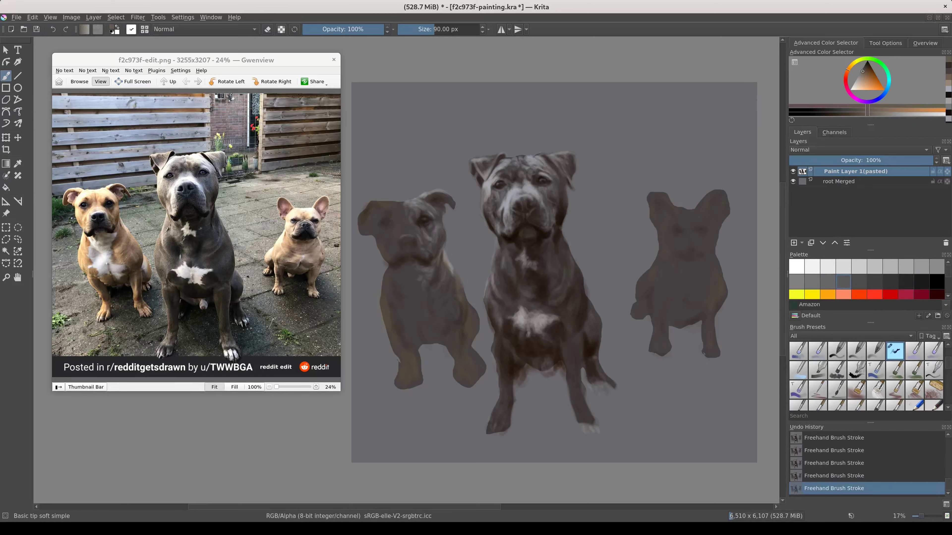
pyautogui.keyDown('ctrl'); pyautogui.click(499, 300); pyautogui.keyUp('ctrl')
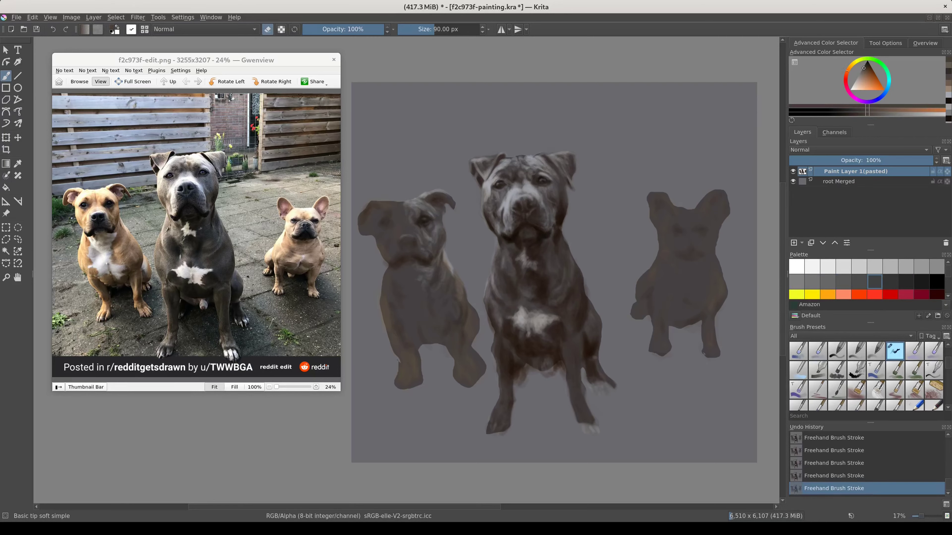
pyautogui.keyDown('ctrl'); pyautogui.click(473, 312); pyautogui.keyUp('ctrl')
pyautogui.moveTo(473, 311); pyautogui.dragTo(471, 304)
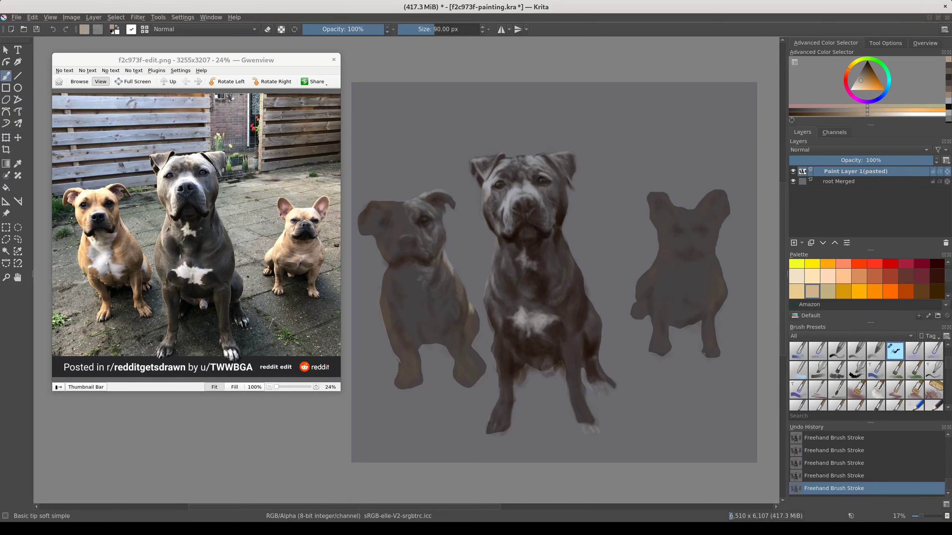
pyautogui.keyDown('ctrl'); pyautogui.click(478, 325); pyautogui.keyUp('ctrl')
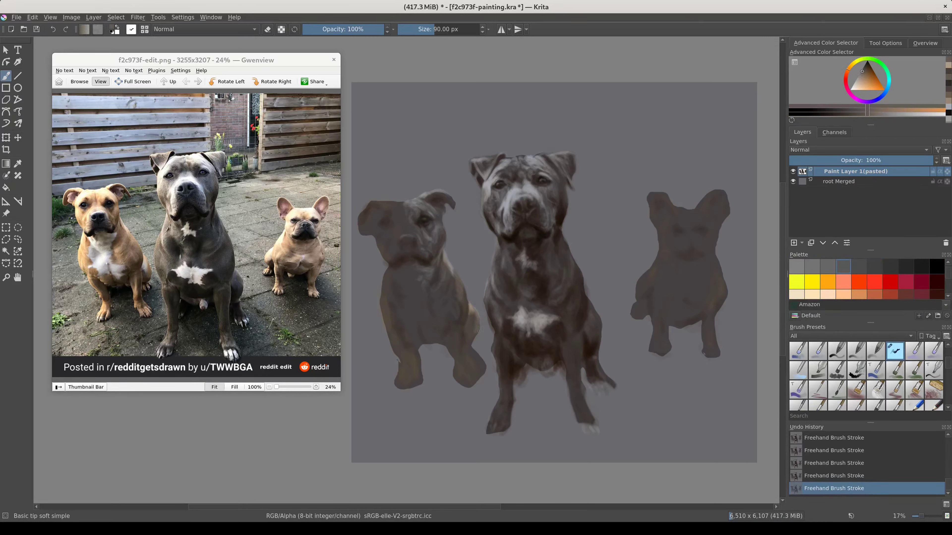
pyautogui.keyDown('ctrl'); pyautogui.click(465, 325); pyautogui.keyUp('ctrl')
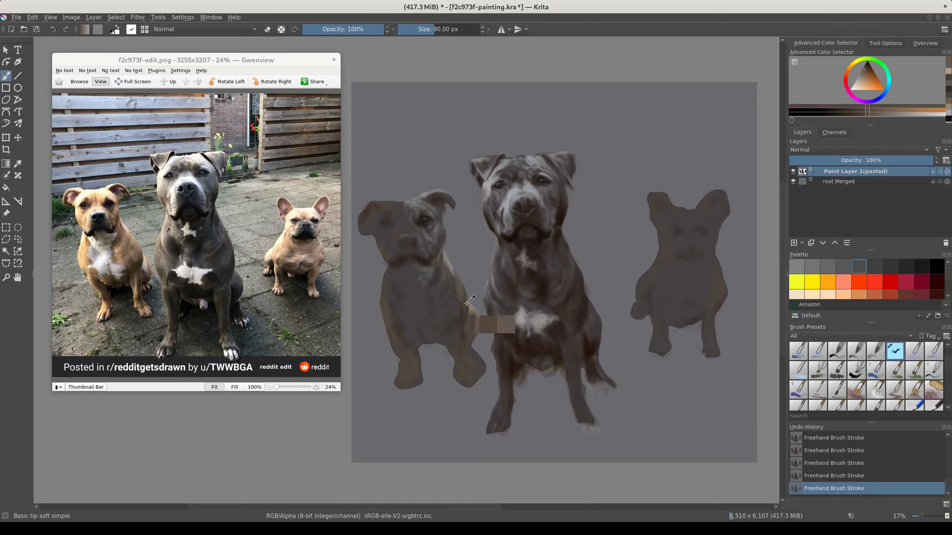
pyautogui.keyDown('ctrl'); pyautogui.click(457, 351); pyautogui.keyUp('ctrl')
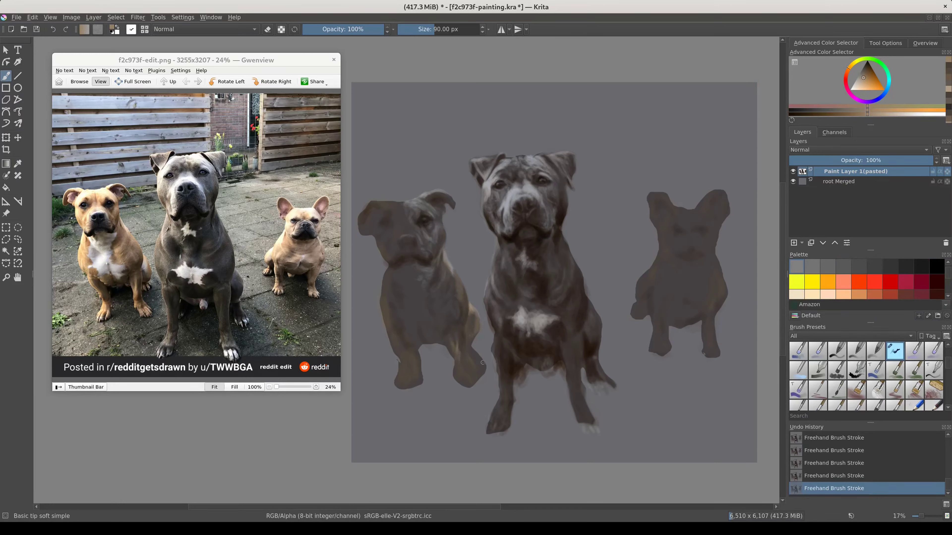
# Erase the stray bit along the dog's leg edge, then pick dark and lighter greys
pyautogui.press('e')
pyautogui.moveTo(470, 349); pyautogui.dragTo(482, 369)
pyautogui.press('e')
pyautogui.click(859, 266)
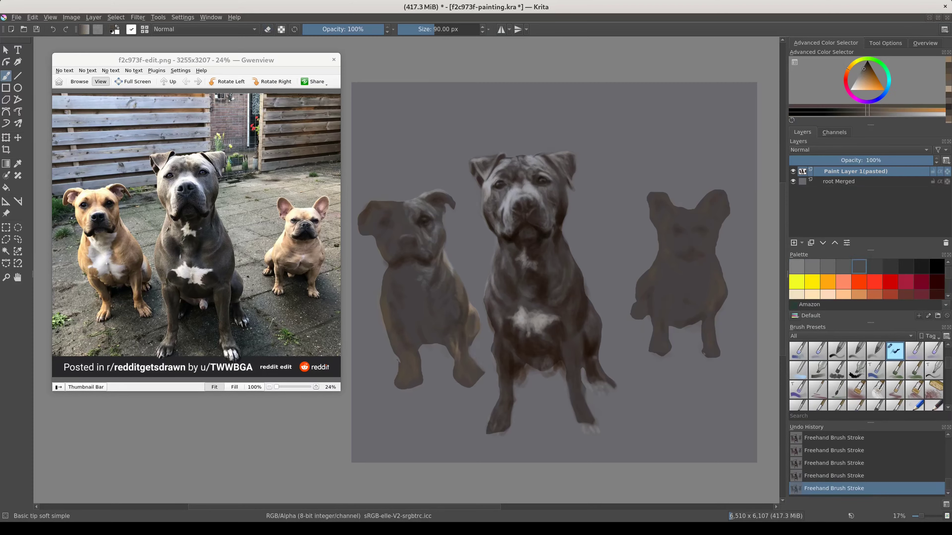
pyautogui.click(843, 266)
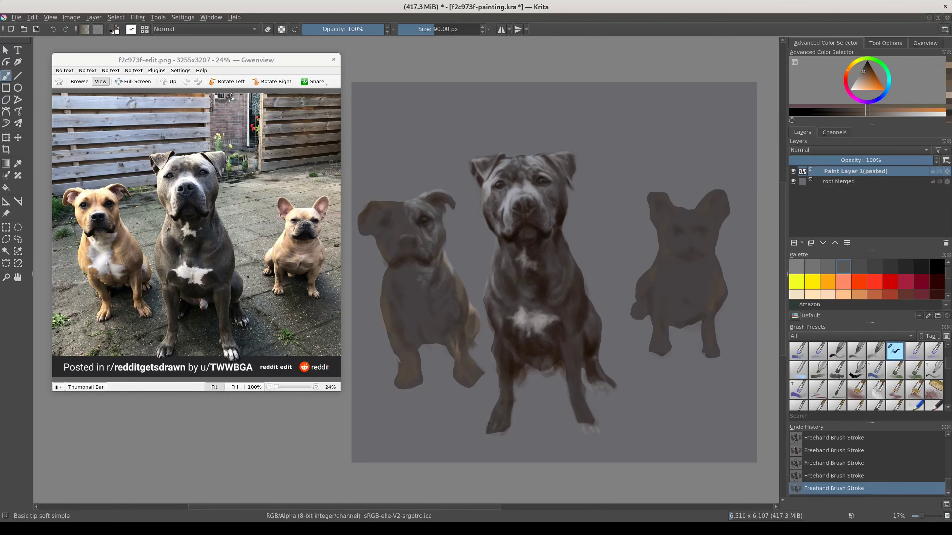
# With black and a smaller brush, darken beside the middle dog's right eye and sample nearby colours
pyautogui.scroll(3, 185, 171)
pyautogui.scroll(3, 521, 225)
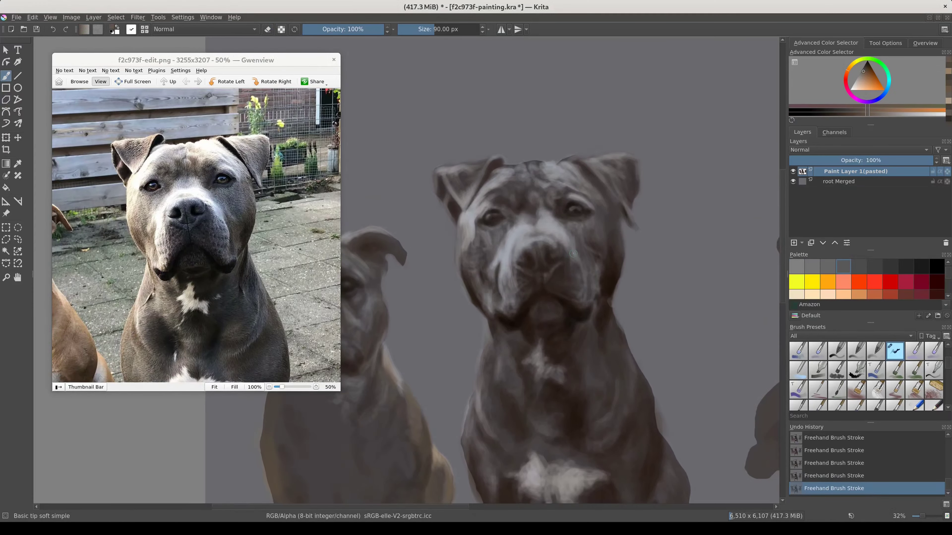
pyautogui.scroll(-2, 862, 279)
pyautogui.click(937, 291)
pyautogui.press('[')
pyautogui.press('[')
pyautogui.press('[')
pyautogui.moveTo(581, 207); pyautogui.dragTo(587, 216)
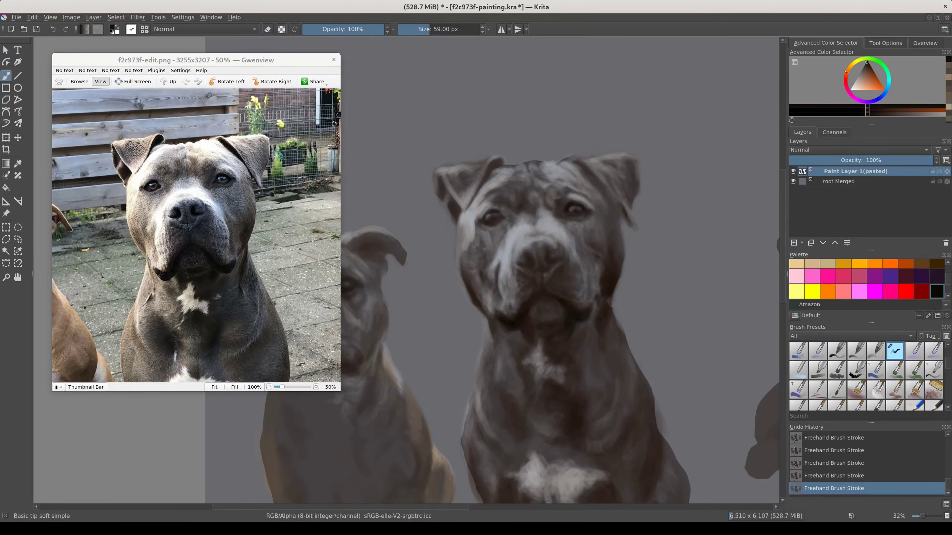
pyautogui.keyDown('ctrl'); pyautogui.click(561, 220); pyautogui.keyUp('ctrl')
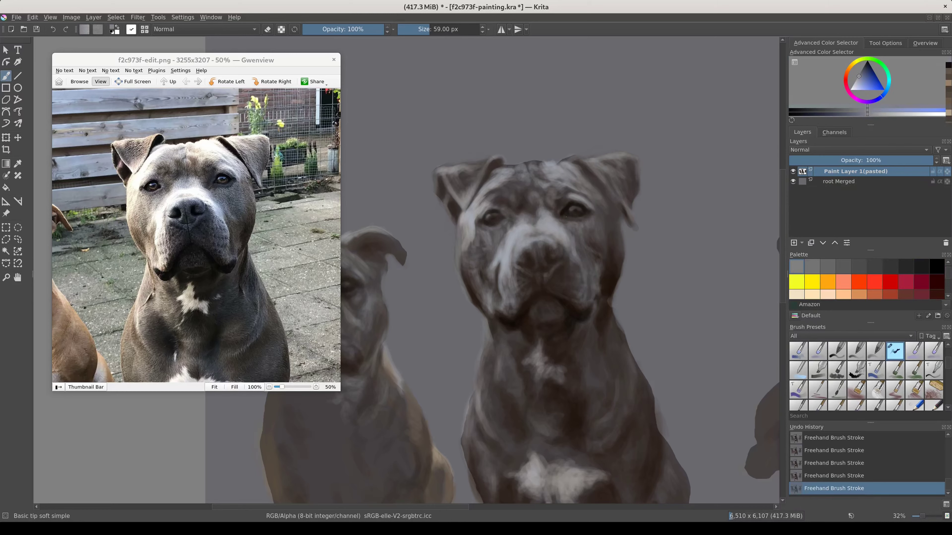
pyautogui.keyDown('ctrl'); pyautogui.click(501, 221); pyautogui.keyUp('ctrl')
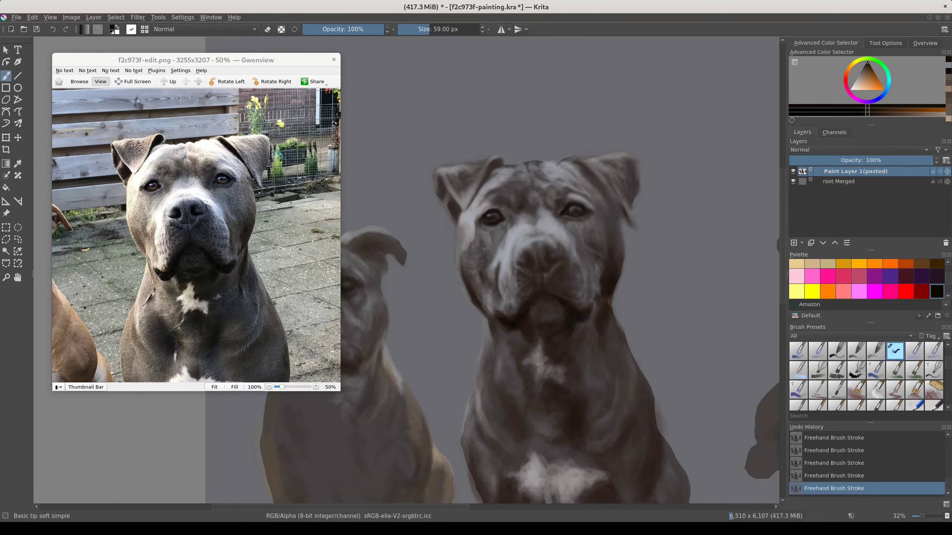
# Choose a near-black in the selector triangle, zoom onto the pit bull's face, and shrink the brush to 30 px
pyautogui.click(868, 71)
pyautogui.moveTo(868, 71); pyautogui.dragTo(865, 69)
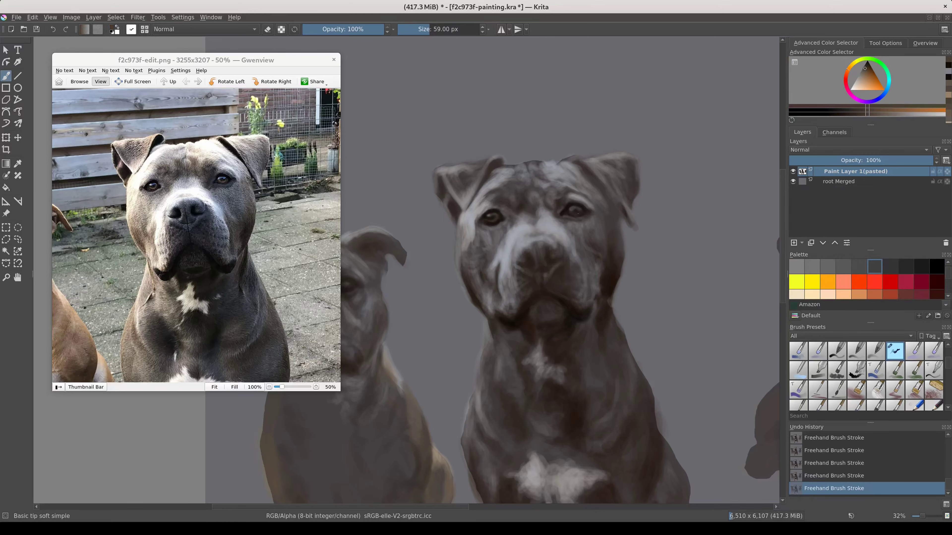
pyautogui.keyDown('ctrl'); pyautogui.click(578, 212); pyautogui.keyUp('ctrl')
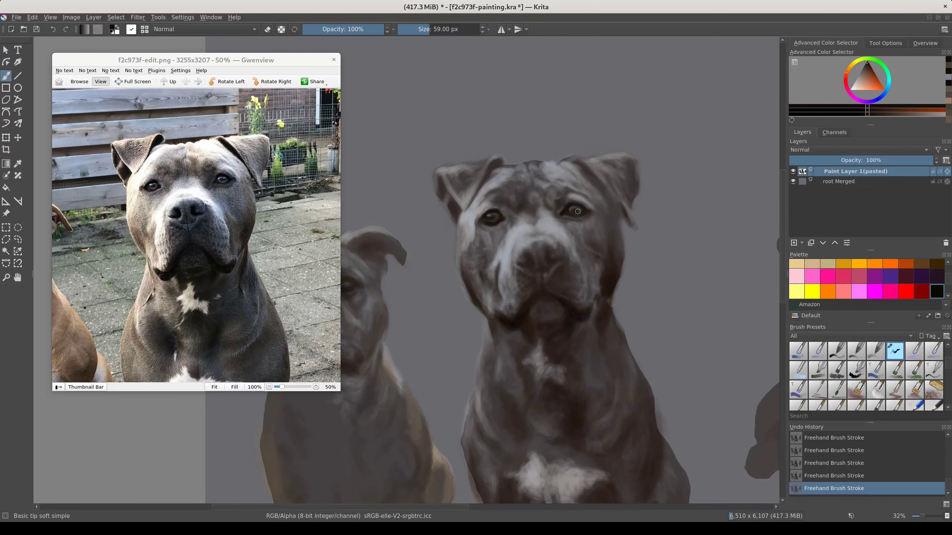
pyautogui.scroll(5, 496, 199)
pyautogui.press('[')
pyautogui.press('[')
pyautogui.press('[')
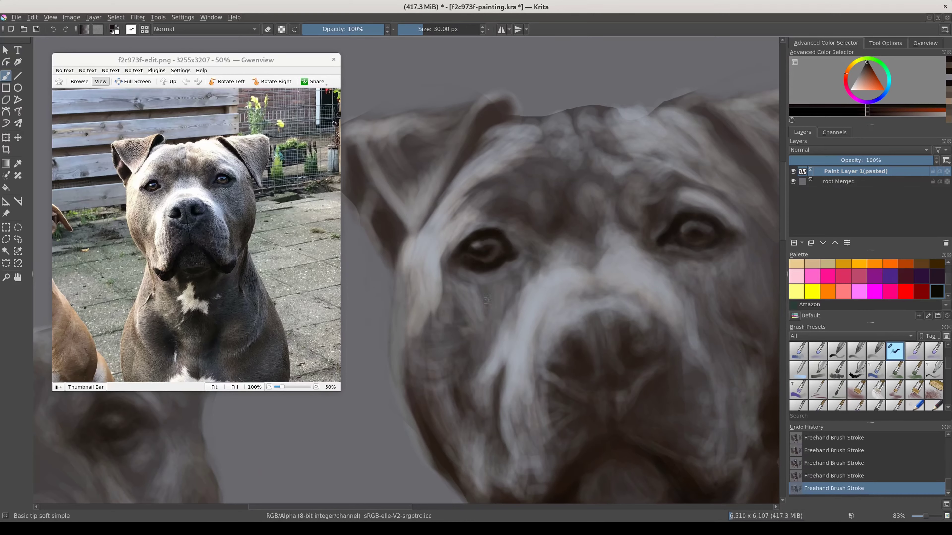
# Darken the top edge of the pit bull's eye with a sampled dark colour
pyautogui.keyDown('ctrl'); pyautogui.click(471, 267); pyautogui.keyUp('ctrl')
pyautogui.moveTo(473, 235); pyautogui.dragTo(482, 241)
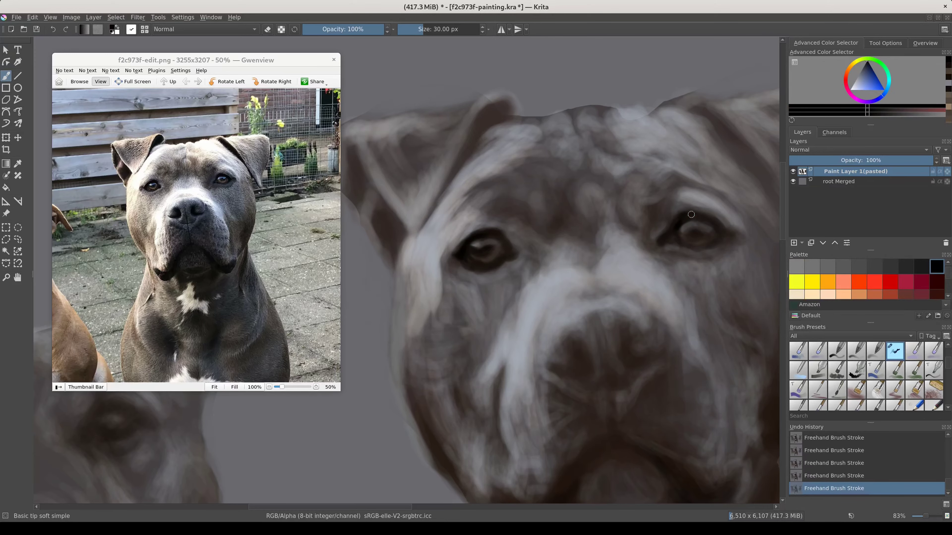
pyautogui.moveTo(719, 229); pyautogui.dragTo(645, 237)
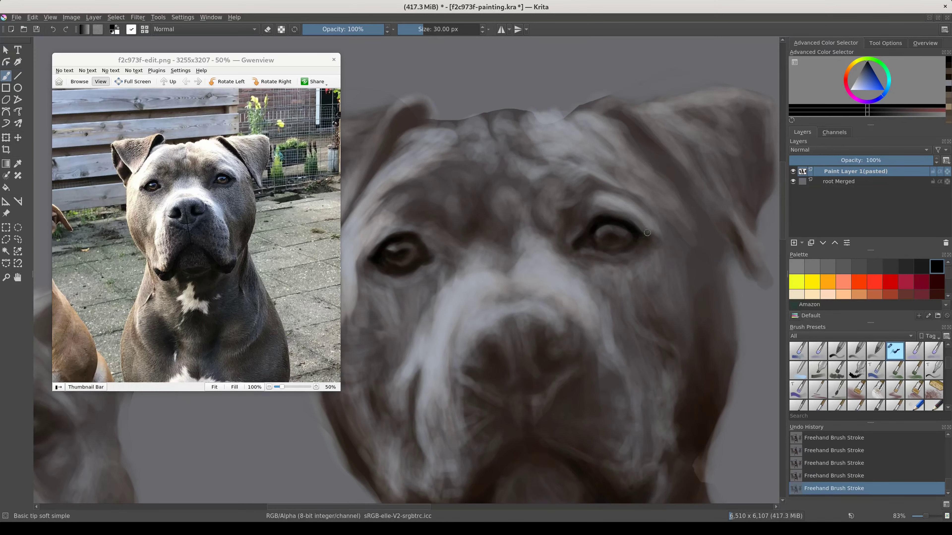
pyautogui.keyDown('ctrl'); pyautogui.click(385, 236); pyautogui.keyUp('ctrl')
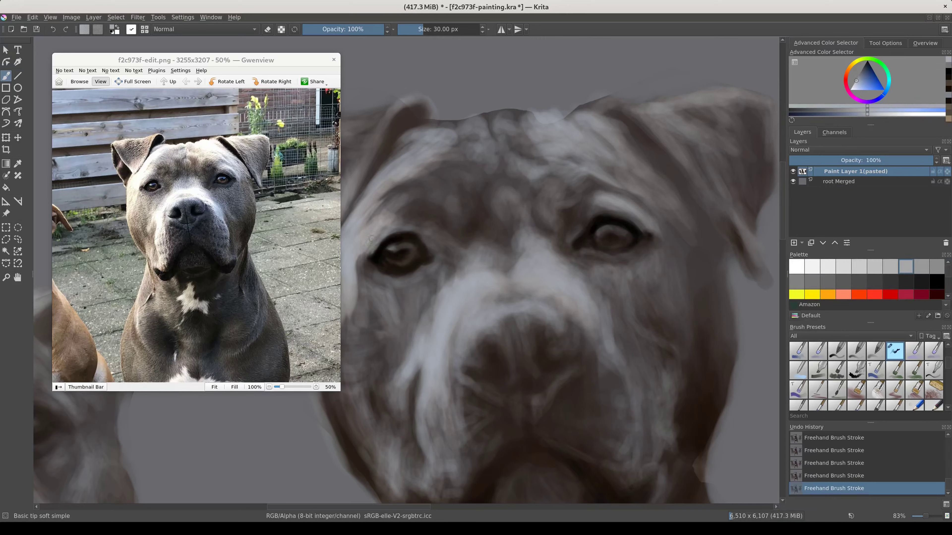
pyautogui.press('d')
# Enlarge the brush to about 51 px and darken both nostrils with dark bluish strokes
pyautogui.moveTo(494, 352); pyautogui.dragTo(503, 353)
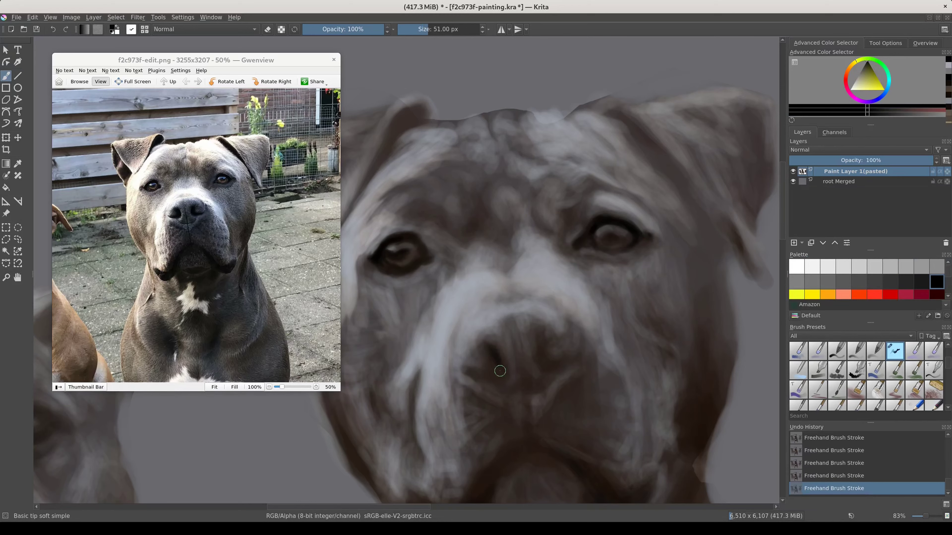
pyautogui.keyDown('ctrl'); pyautogui.click(493, 353); pyautogui.keyUp('ctrl')
pyautogui.moveTo(493, 353); pyautogui.dragTo(493, 371)
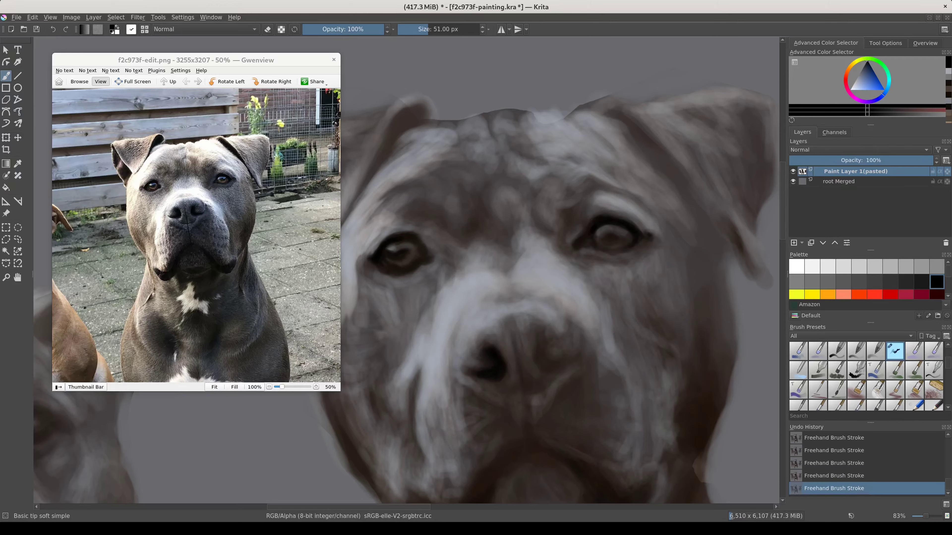
pyautogui.moveTo(540, 337); pyautogui.dragTo(545, 365)
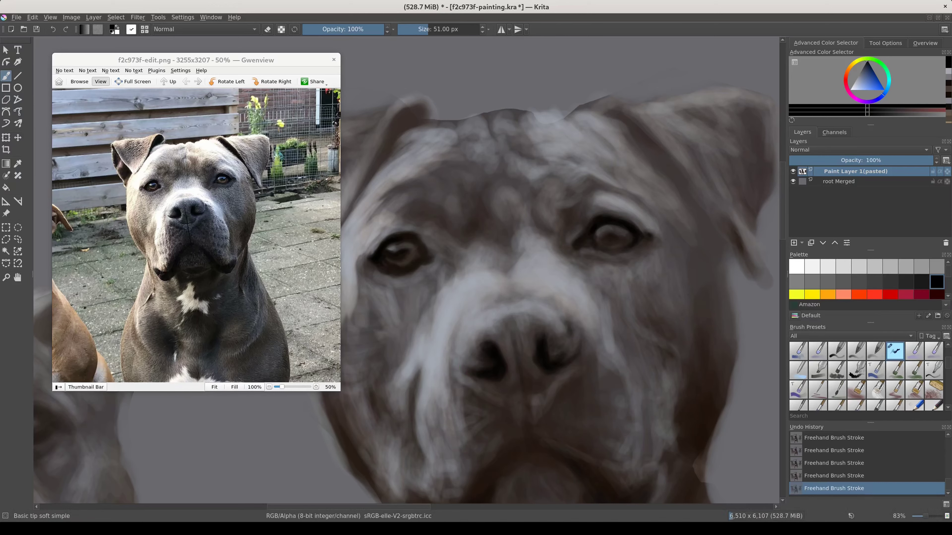
pyautogui.keyDown('ctrl'); pyautogui.click(541, 299); pyautogui.keyUp('ctrl')
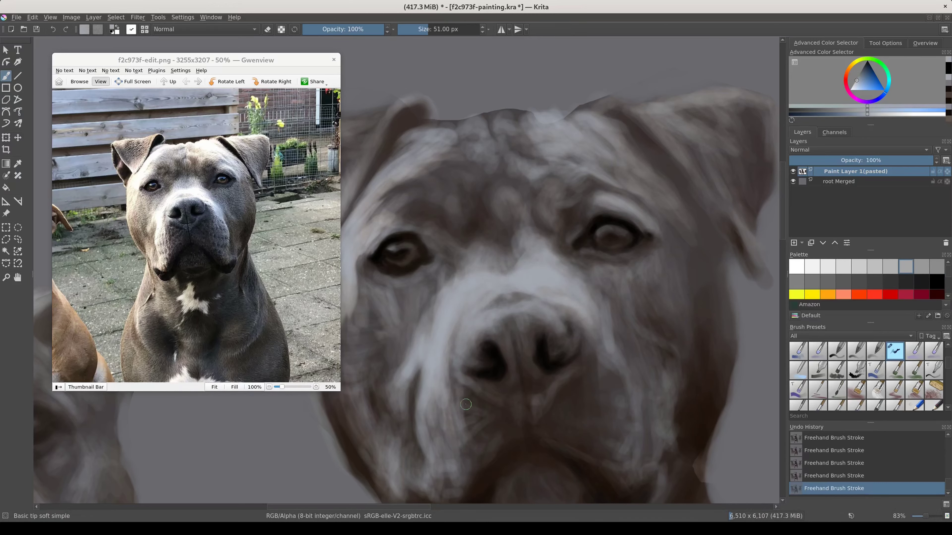
pyautogui.click(859, 266)
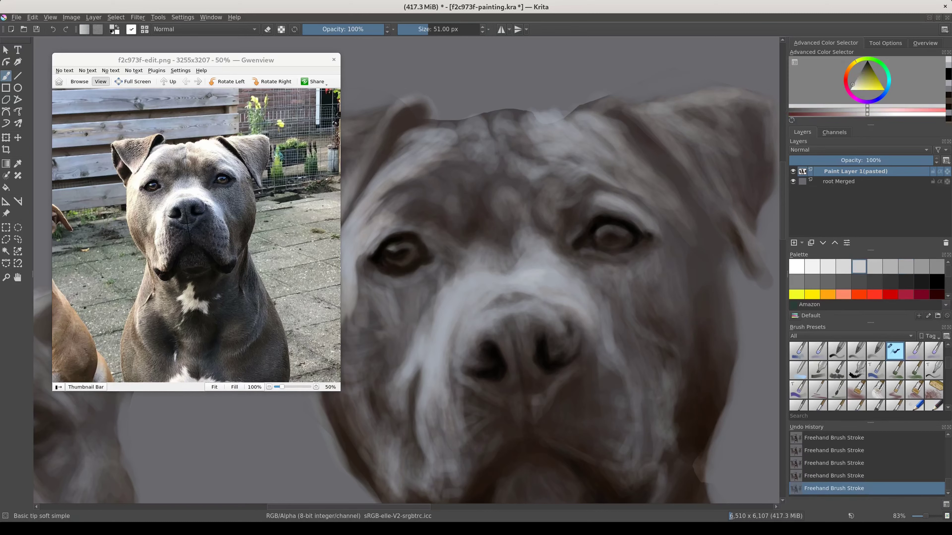
# Paint soft light warm-grey fur between the eyes, across the muzzle and along the nostril edge
pyautogui.moveTo(542, 281); pyautogui.dragTo(480, 293)
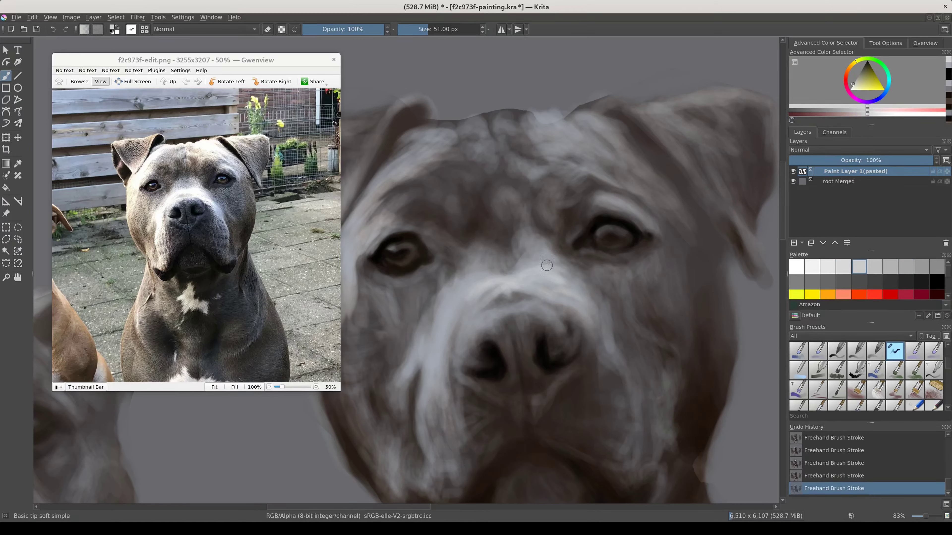
pyautogui.moveTo(546, 283)
pyautogui.mouseDown()
pyautogui.moveTo(487, 276)
pyautogui.moveTo(461, 303)
pyautogui.mouseUp()
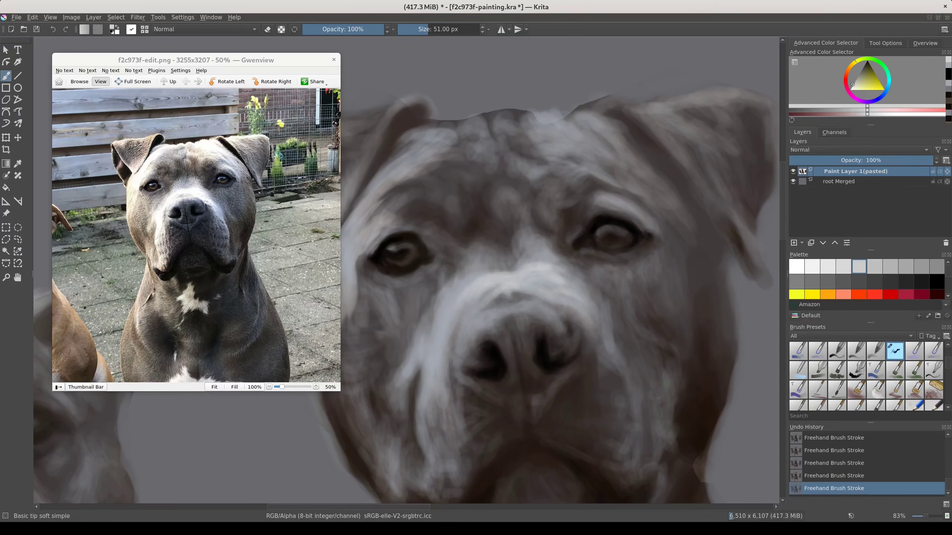
pyautogui.moveTo(503, 271)
pyautogui.mouseDown()
pyautogui.moveTo(455, 296)
pyautogui.moveTo(465, 358)
pyautogui.mouseUp()
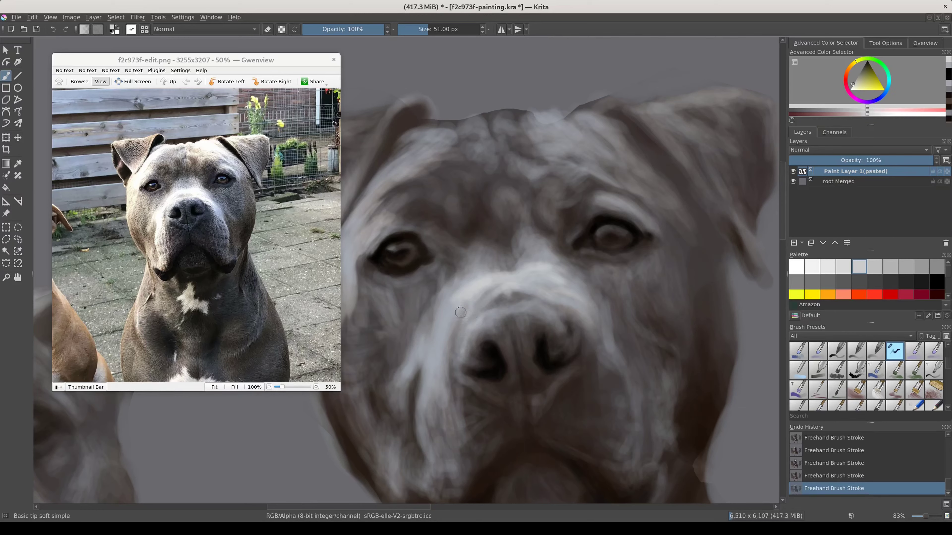
pyautogui.moveTo(440, 349); pyautogui.dragTo(449, 300)
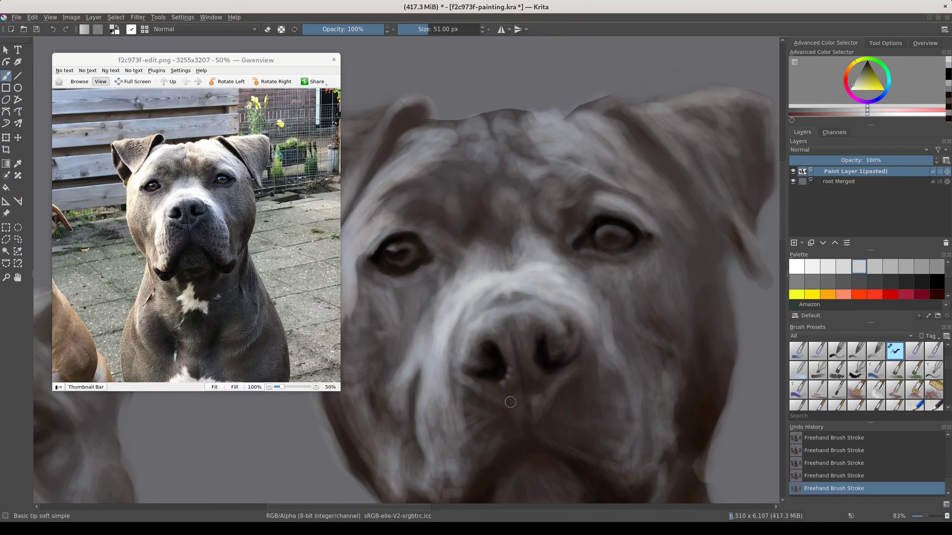
pyautogui.moveTo(499, 386); pyautogui.dragTo(508, 359)
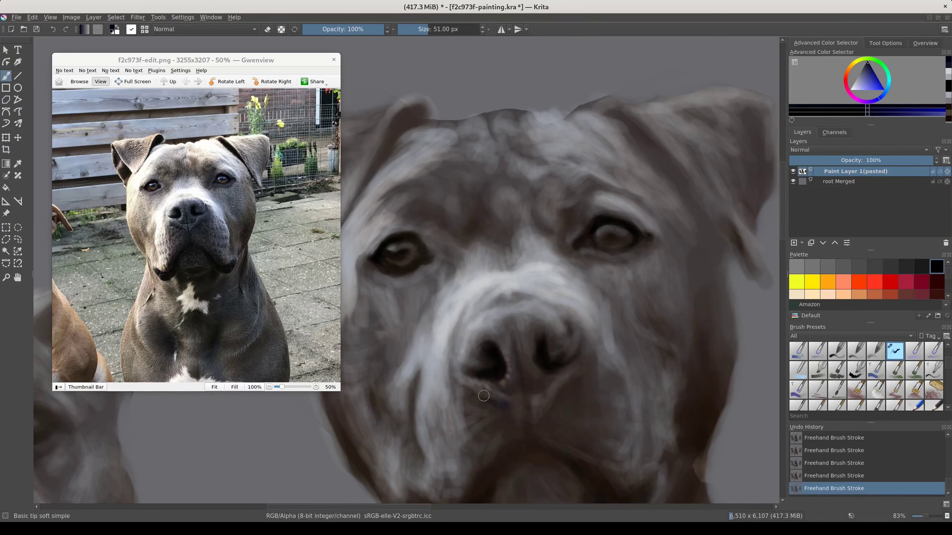
# Add light blue strokes below the nose, reset the colour to black, and save the painting
pyautogui.press('x')
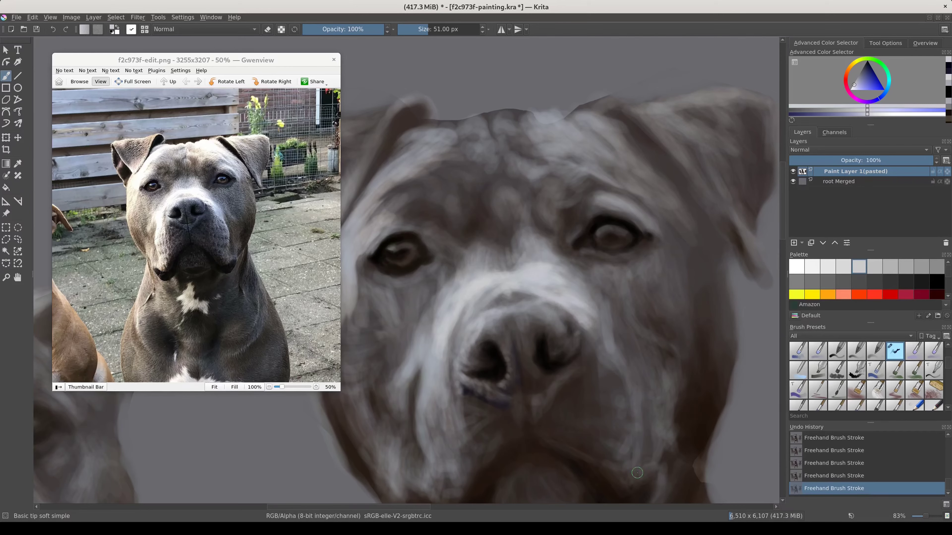
pyautogui.keyDown('ctrl'); pyautogui.click(585, 402); pyautogui.keyUp('ctrl')
pyautogui.moveTo(521, 409); pyautogui.dragTo(530, 394)
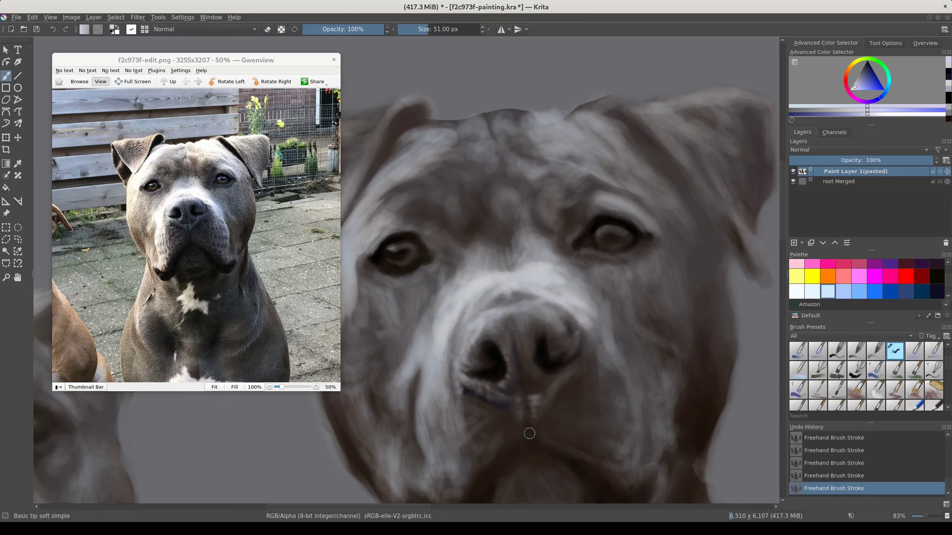
pyautogui.press('d')
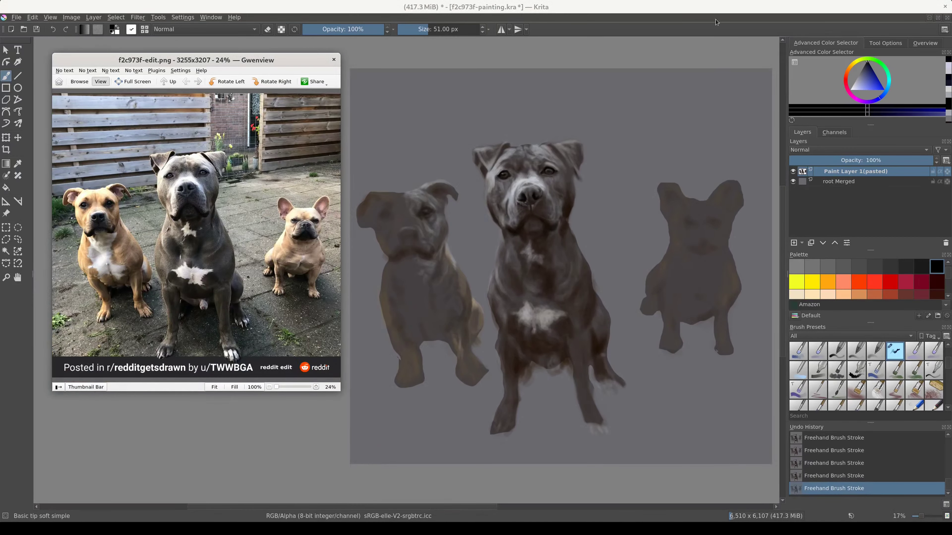
pyautogui.click(716, 22)
pyautogui.hotkey('ctrl', 's')
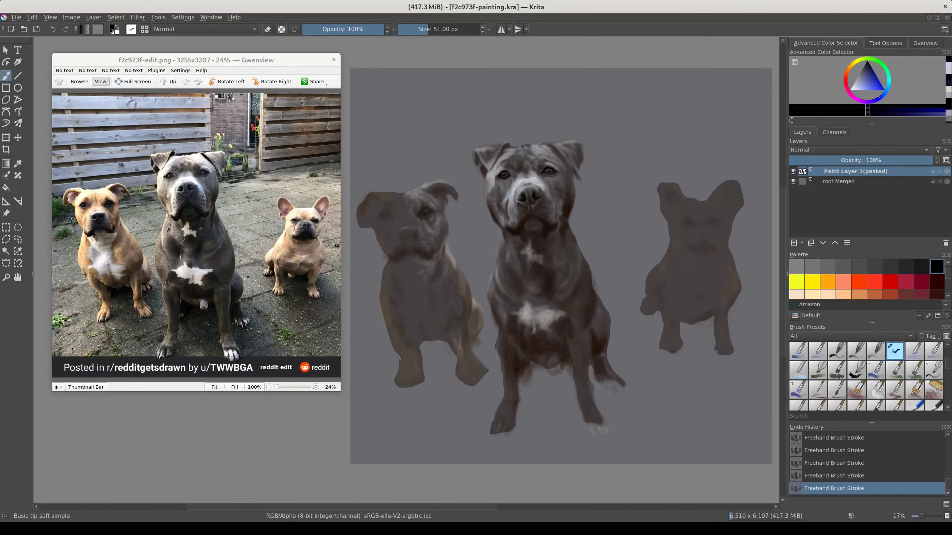
# Reshape the pit bull's nose with Liquify and apply it
pyautogui.hotkey('ctrl', 't')
pyautogui.moveTo(525, 203); pyautogui.dragTo(521, 208)
pyautogui.press('[')
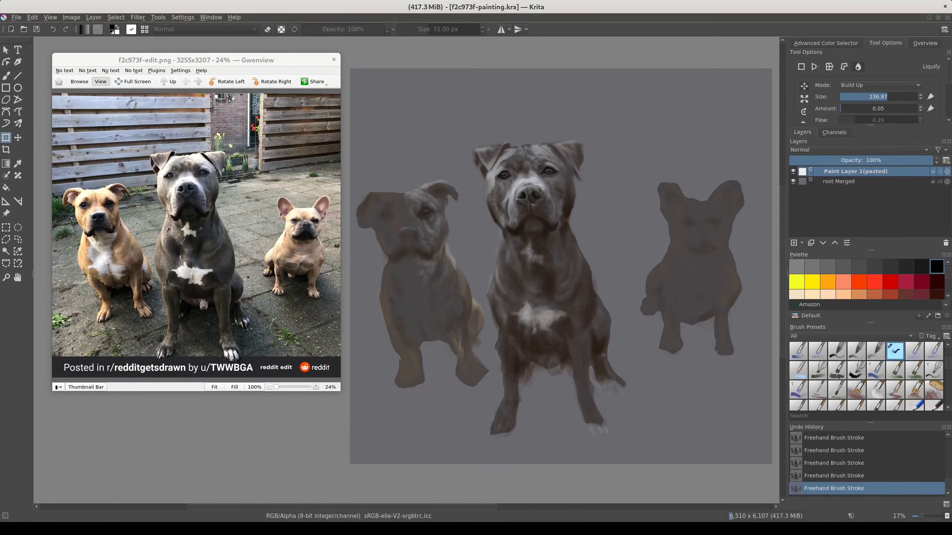
pyautogui.press('Return')
# Freehand-select the nose, paste it onto a new layer, and liquify the pasted copy
pyautogui.hotkey('shift', 'f')
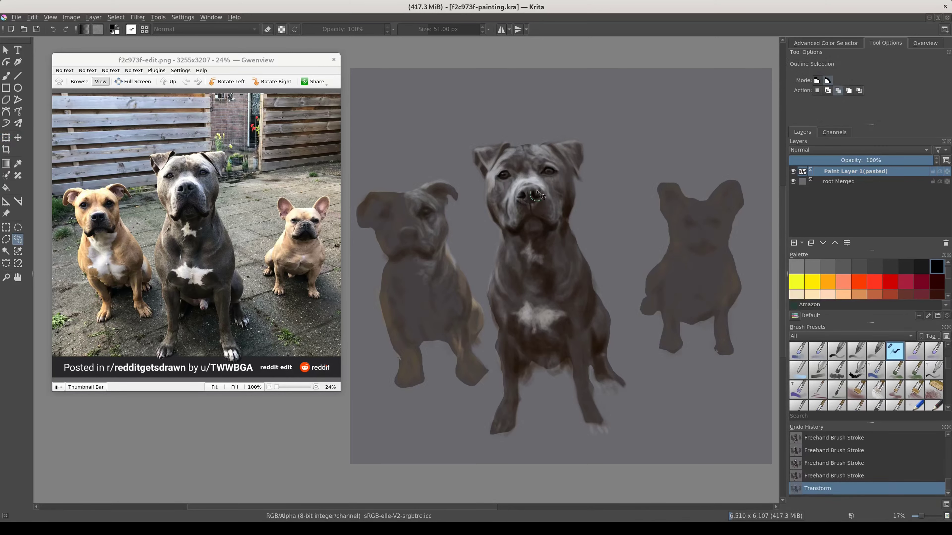
pyautogui.hotkey('ctrl', 'v')
pyautogui.hotkey('ctrl', 't')
pyautogui.scroll(6, 543, 190)
pyautogui.press('[')
pyautogui.press('[')
pyautogui.press('[')
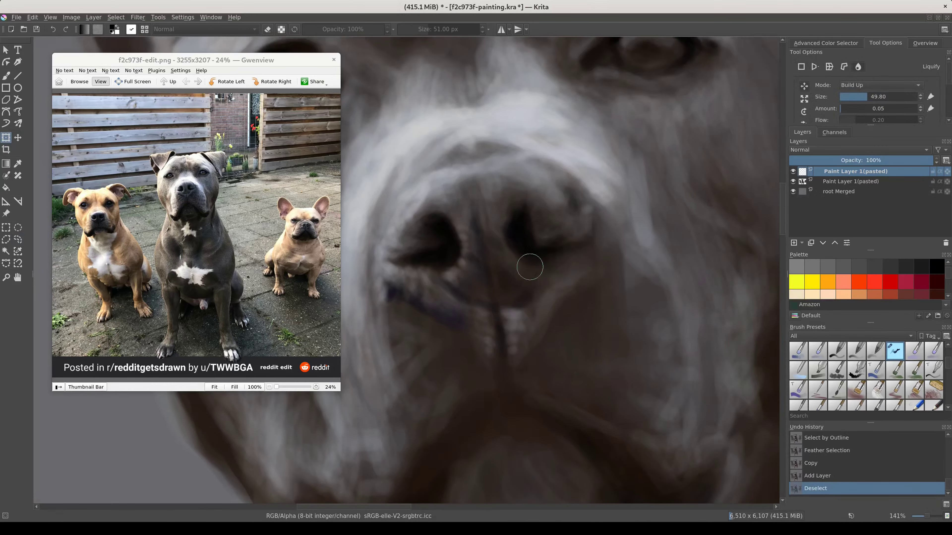
pyautogui.press('Return')
# Return to the brush and merge the pasted nose layer down into the painting
pyautogui.scroll(-3, 487, 307)
pyautogui.scroll(-1, 534, 262)
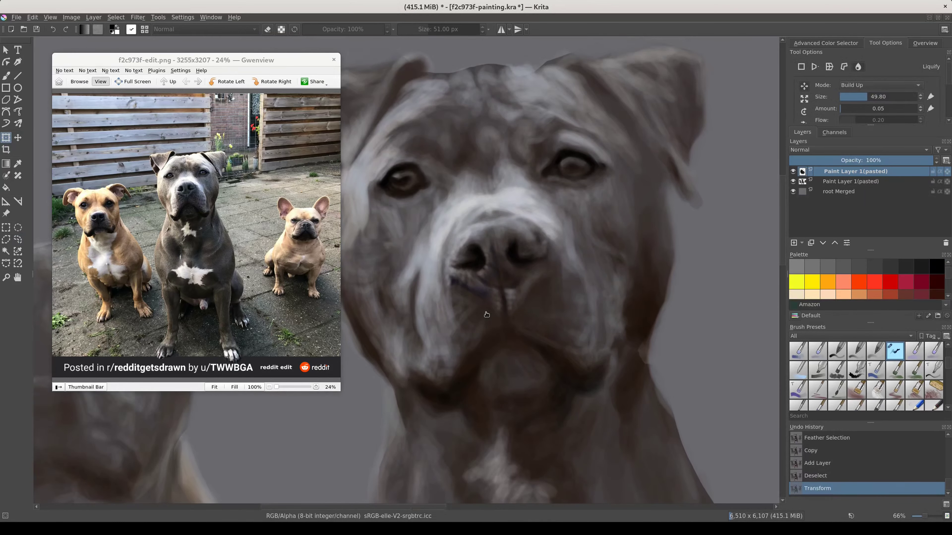
pyautogui.press('b')
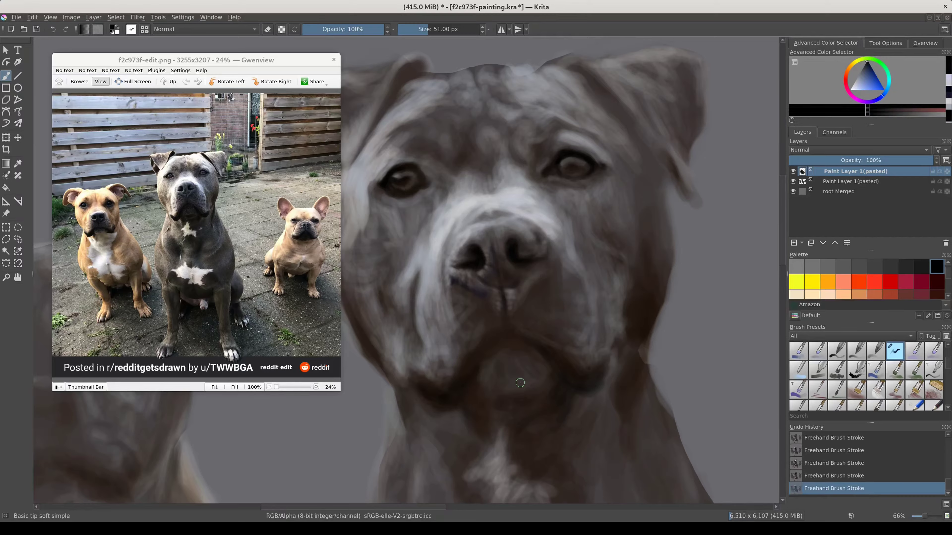
pyautogui.scroll(-4, 520, 382)
pyautogui.hotkey('ctrl', 'e')
# Try Color Balance with bluer shadows and yellower midtones, then close it without applying
pyautogui.hotkey('ctrl', 'b')
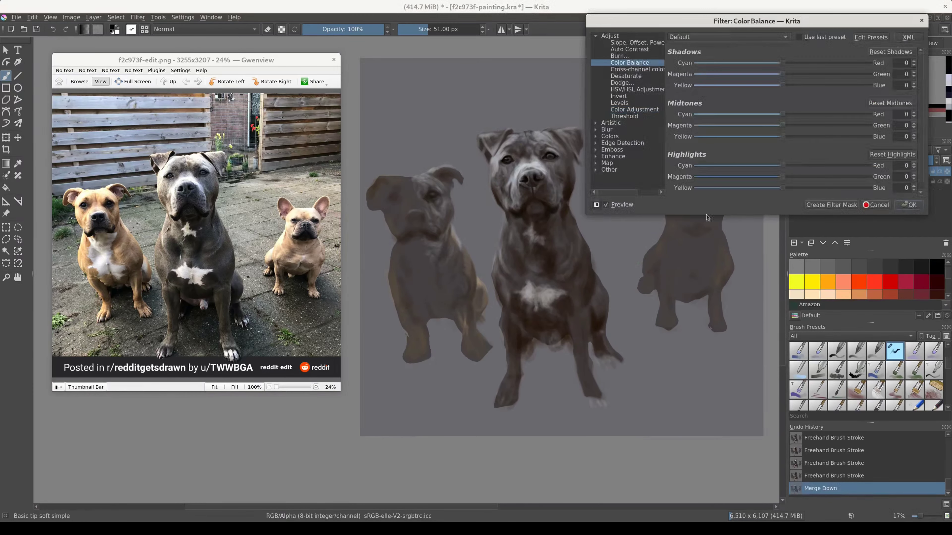
pyautogui.moveTo(783, 85); pyautogui.dragTo(776, 63)
pyautogui.moveTo(783, 137); pyautogui.dragTo(780, 136)
pyautogui.click(606, 205)
pyautogui.click(634, 109)
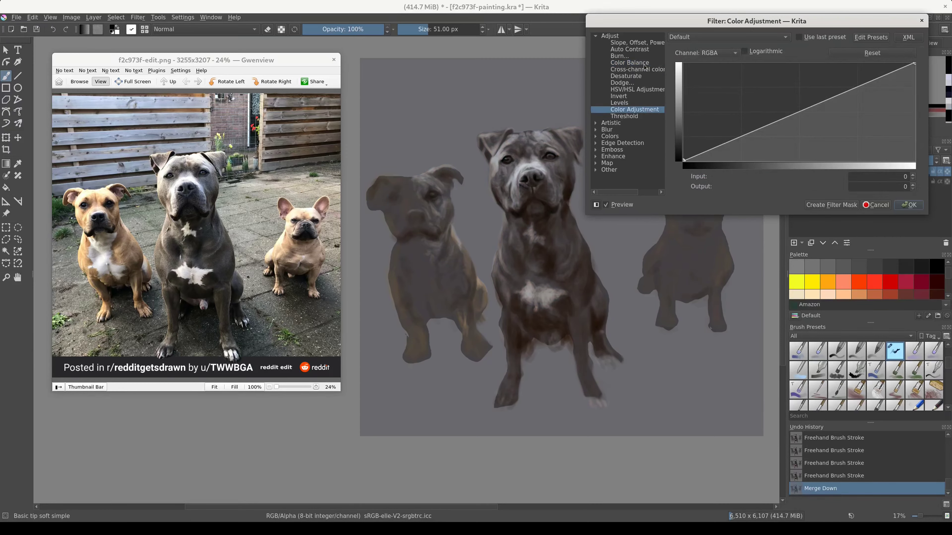
pyautogui.click(630, 62)
pyautogui.click(785, 37)
pyautogui.press('Escape')
pyautogui.press('Escape')
# Duplicate the dog layer, warm it with a colorize Hue/Saturation tint, and push highlights toward blue
pyautogui.hotkey('ctrl', 'j')
pyautogui.hotkey('ctrl', 'u')
pyautogui.moveTo(803, 66); pyautogui.dragTo(818, 74)
pyautogui.click(705, 99)
pyautogui.moveTo(704, 75); pyautogui.dragTo(716, 75)
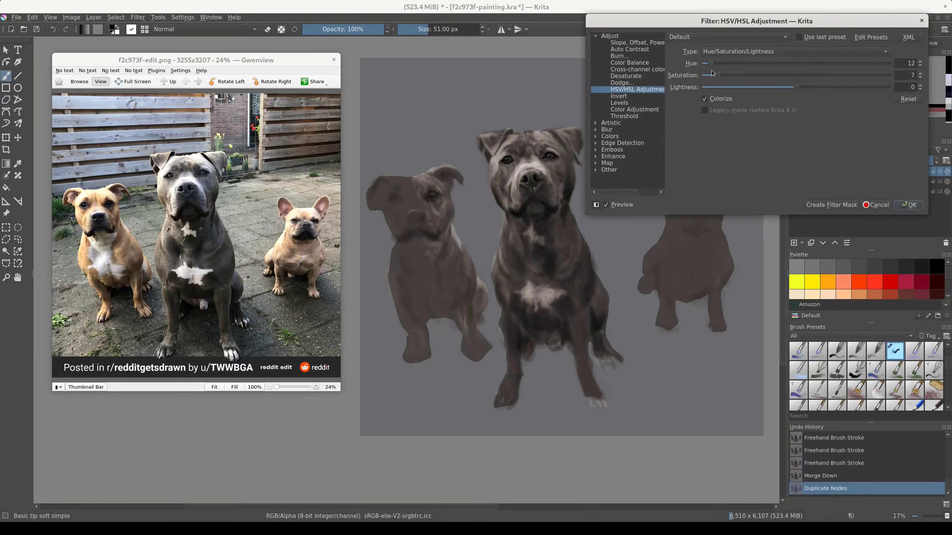
pyautogui.hotkey('ctrl', 'b')
pyautogui.click(787, 189)
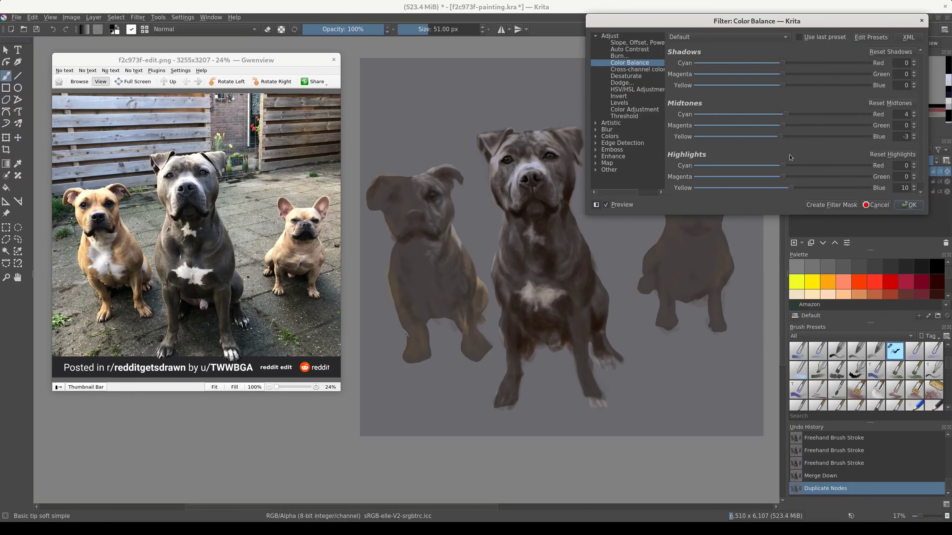
pyautogui.press('Return')
# Apply a curves adjustment to the copy, bending the Red and Blue channel curves
pyautogui.hotkey('ctrl', 'm')
pyautogui.moveTo(881, 78); pyautogui.dragTo(881, 72)
pyautogui.click(819, 101)
pyautogui.click(719, 53)
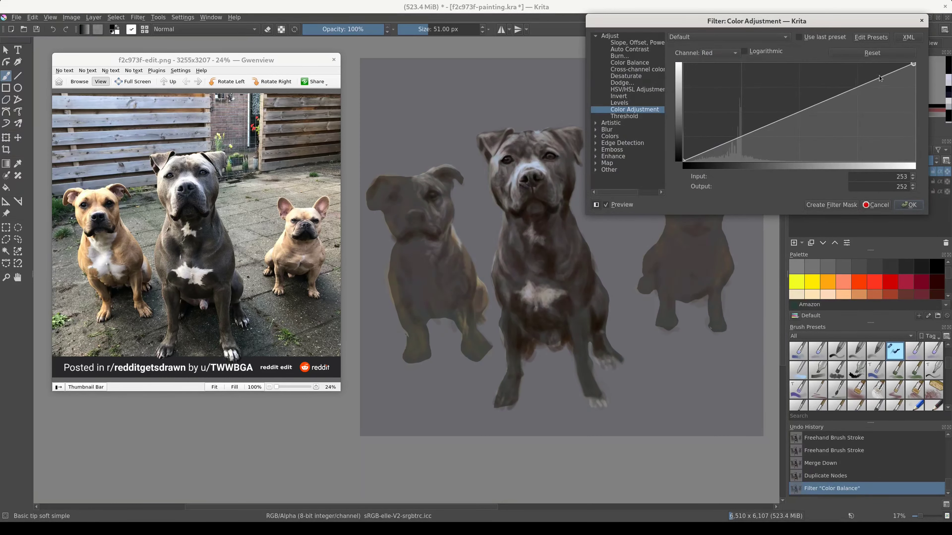
pyautogui.moveTo(753, 136); pyautogui.dragTo(820, 127)
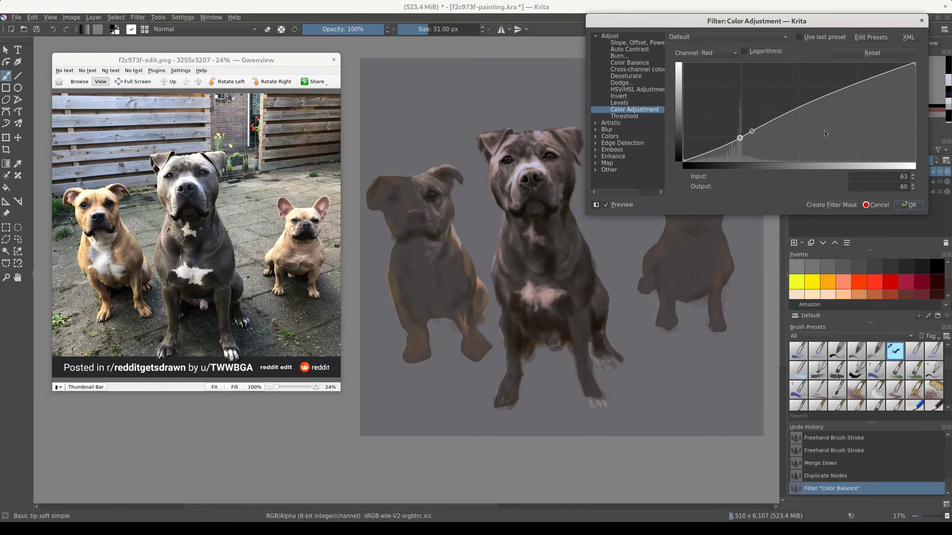
pyautogui.click(720, 53)
pyautogui.click(708, 68)
pyautogui.click(831, 99)
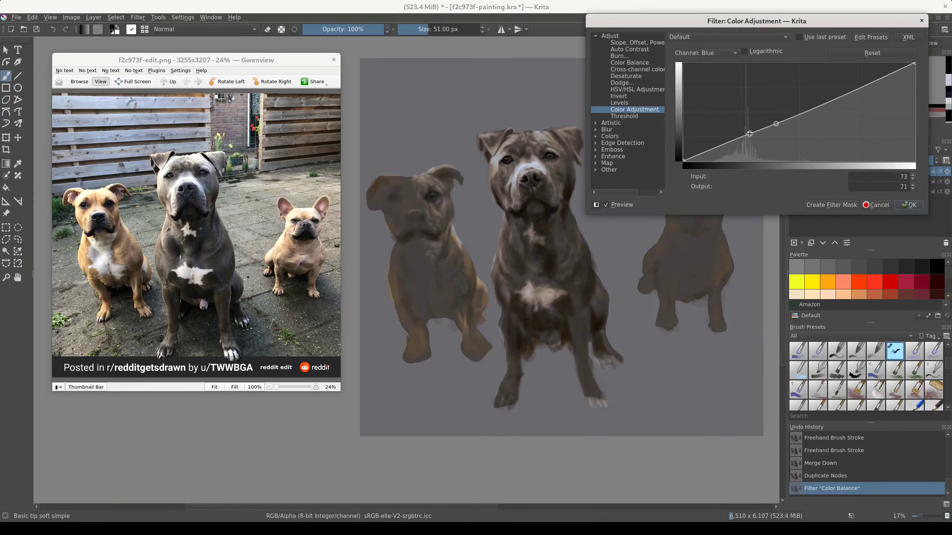
pyautogui.press('Return')
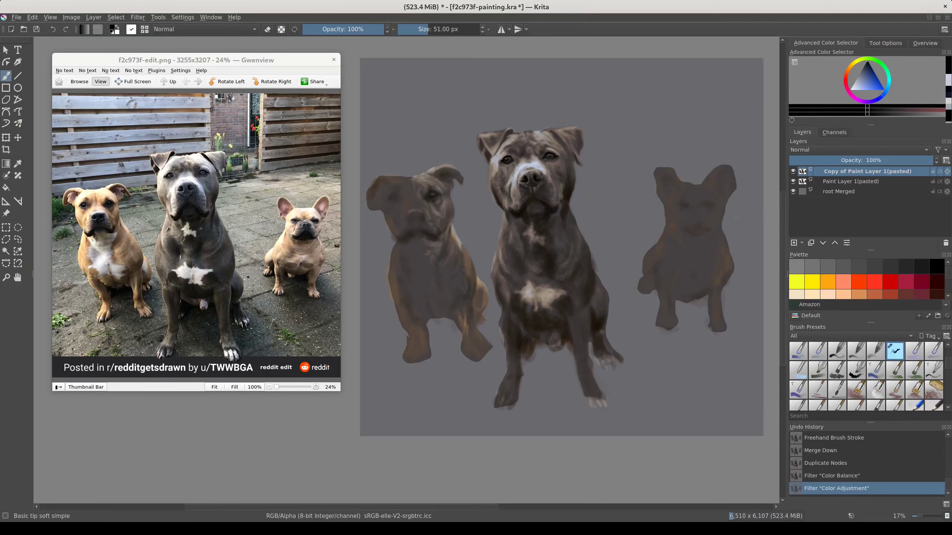
# Set the copy layer's blending mode to Color
pyautogui.click(858, 150)
pyautogui.click(858, 169)
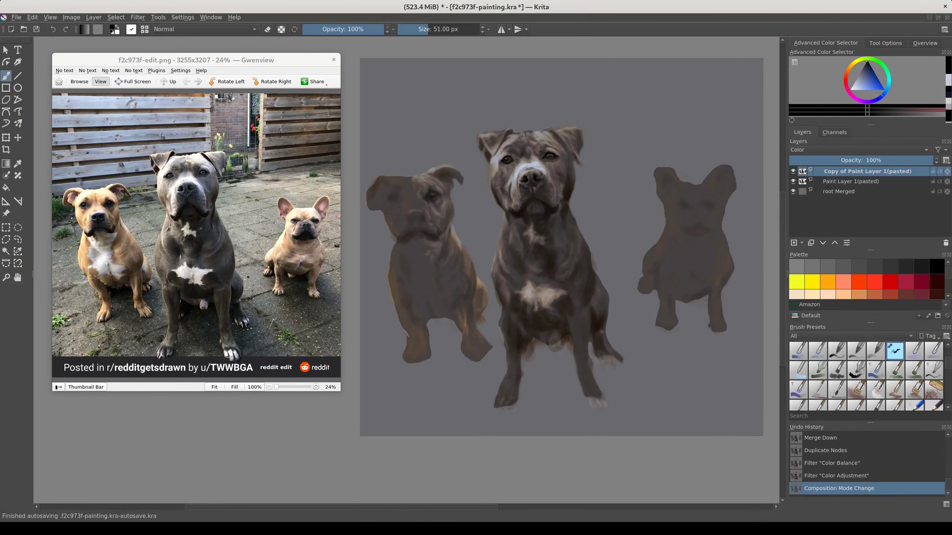
pyautogui.scroll(3, 521, 180)
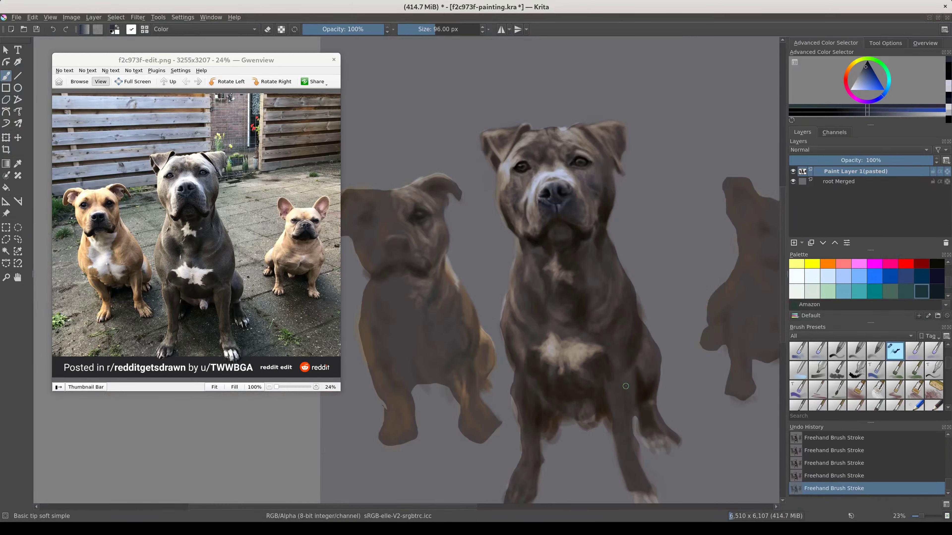
# Try reshaping the Red curve in Color Adjustment, then cancel it
pyautogui.moveTo(915, 62); pyautogui.dragTo(915, 69)
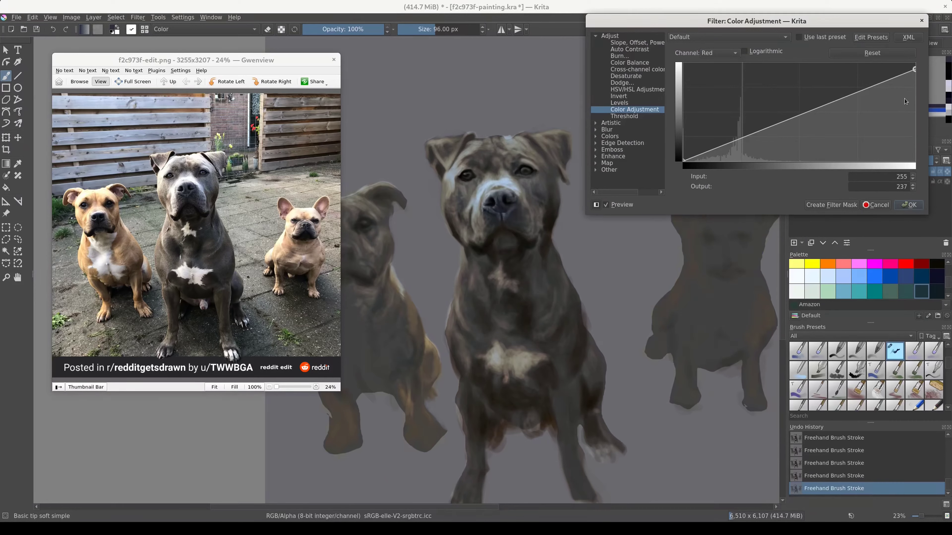
pyautogui.click(815, 108)
pyautogui.moveTo(761, 129)
pyautogui.mouseDown()
pyautogui.moveTo(760, 158)
pyautogui.moveTo(762, 129)
pyautogui.mouseUp()
pyautogui.click(874, 206)
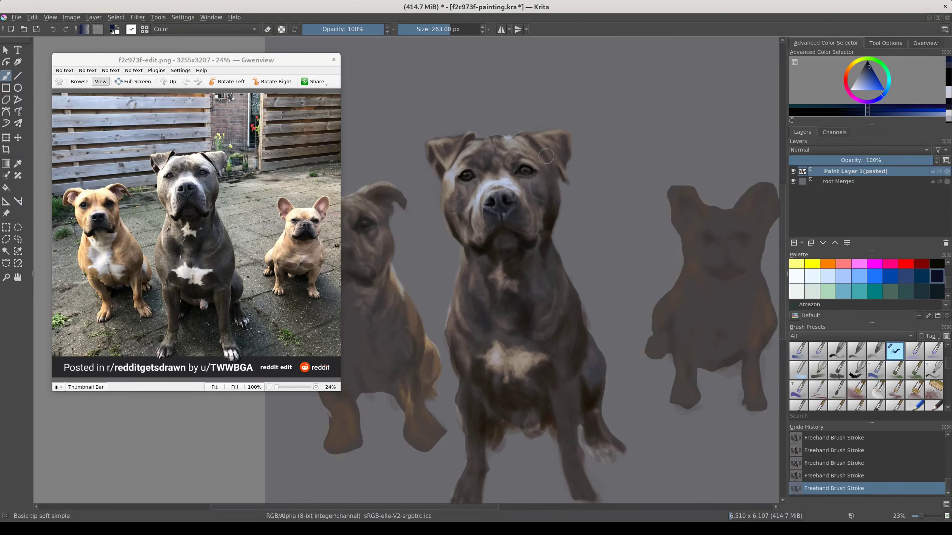
# Paint peach tints on the pit bull's coat in Color brush mode, then return to Normal
pyautogui.click(202, 28)
pyautogui.hotkey('ctrl', 'z')
pyautogui.hotkey('ctrl', 'z')
pyautogui.hotkey('ctrl', 'shift', 'z')
pyautogui.hotkey('ctrl', 'shift', 'z')
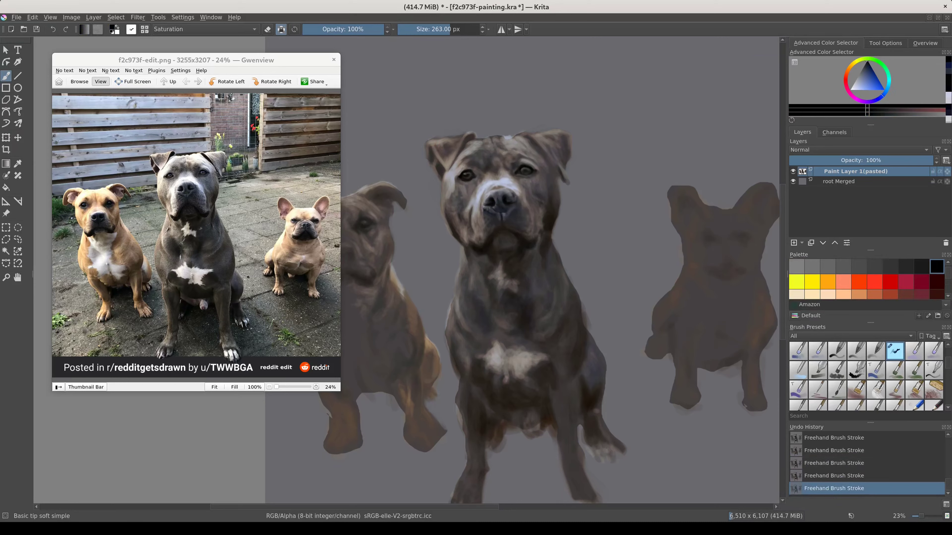
pyautogui.moveTo(515, 430); pyautogui.dragTo(523, 366)
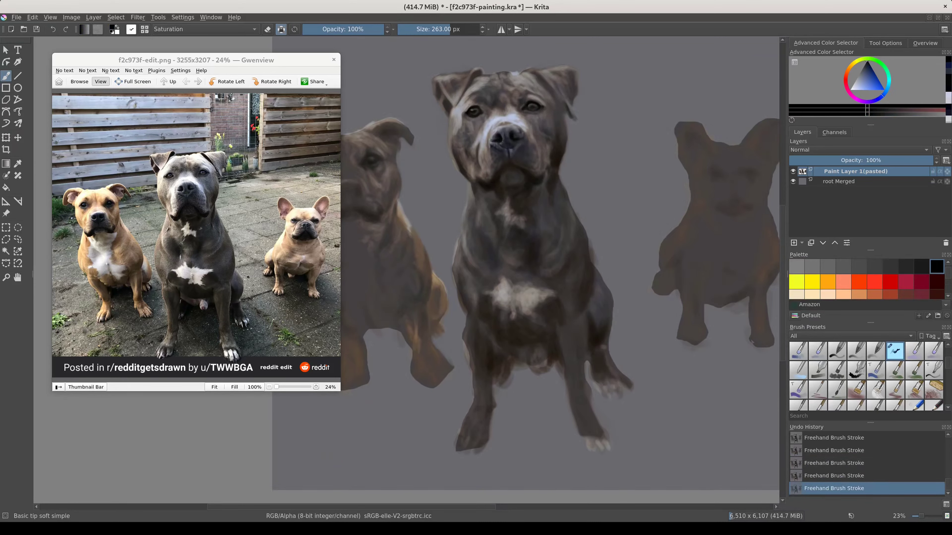
pyautogui.click(204, 29)
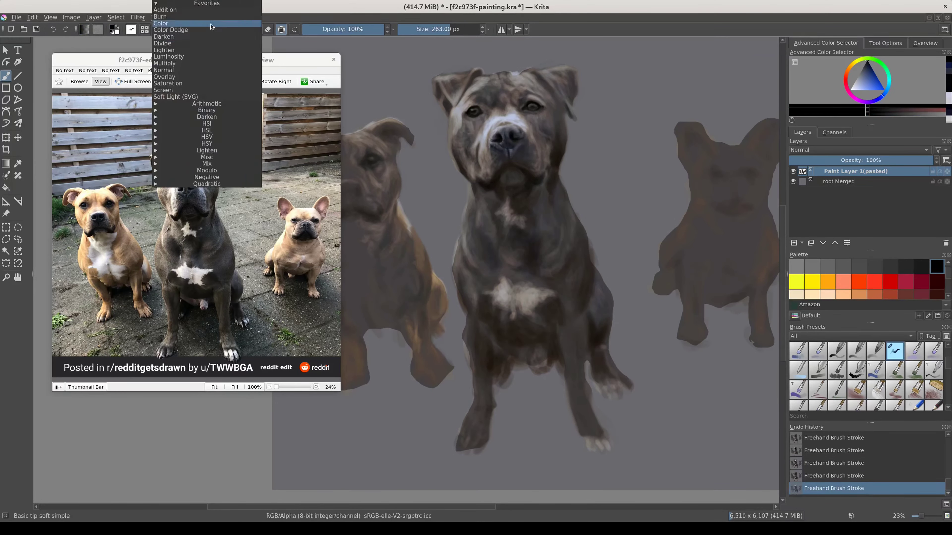
pyautogui.click(191, 64)
pyautogui.click(850, 73)
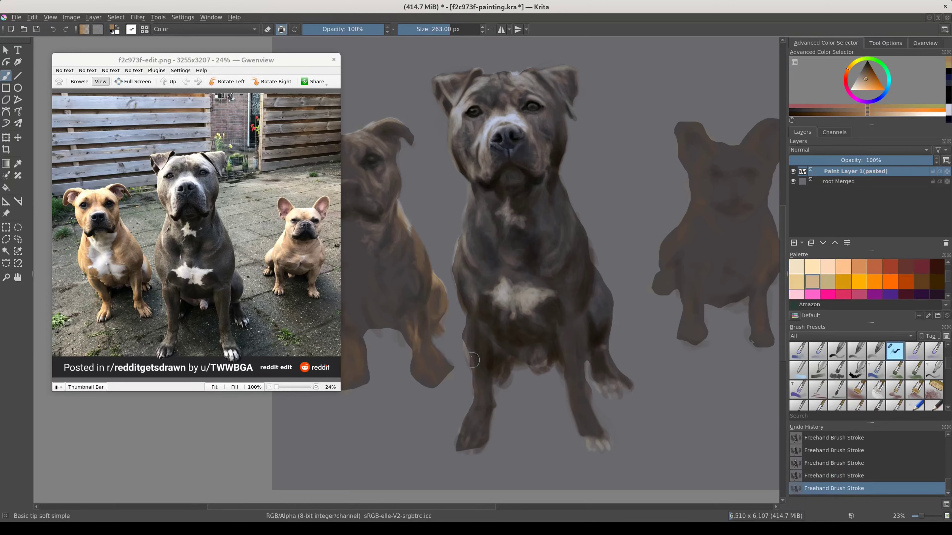
pyautogui.hotkey('alt', 'shift', 'n')
# Pick a slightly lightened bluish-grey and shrink the brush
pyautogui.scroll(5, 558, 295)
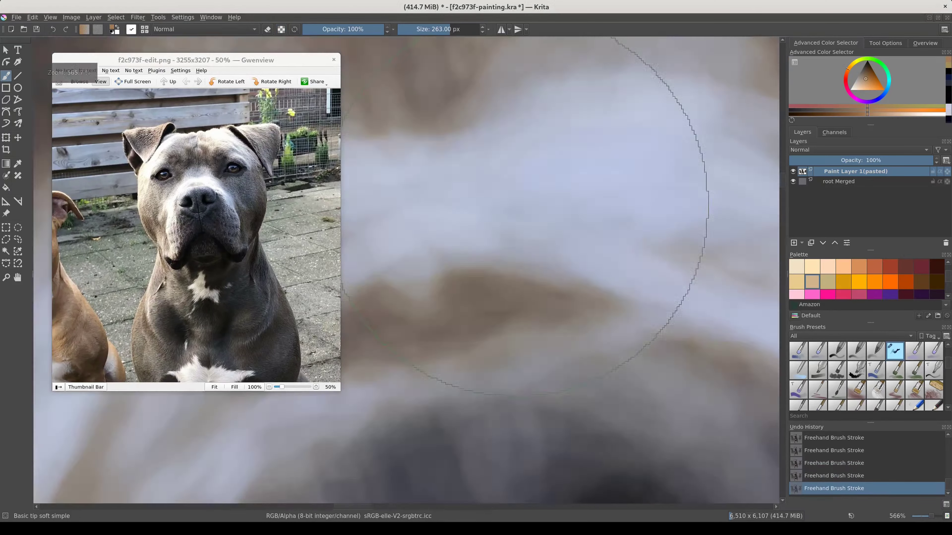
pyautogui.keyDown('ctrl'); pyautogui.click(524, 253); pyautogui.keyUp('ctrl')
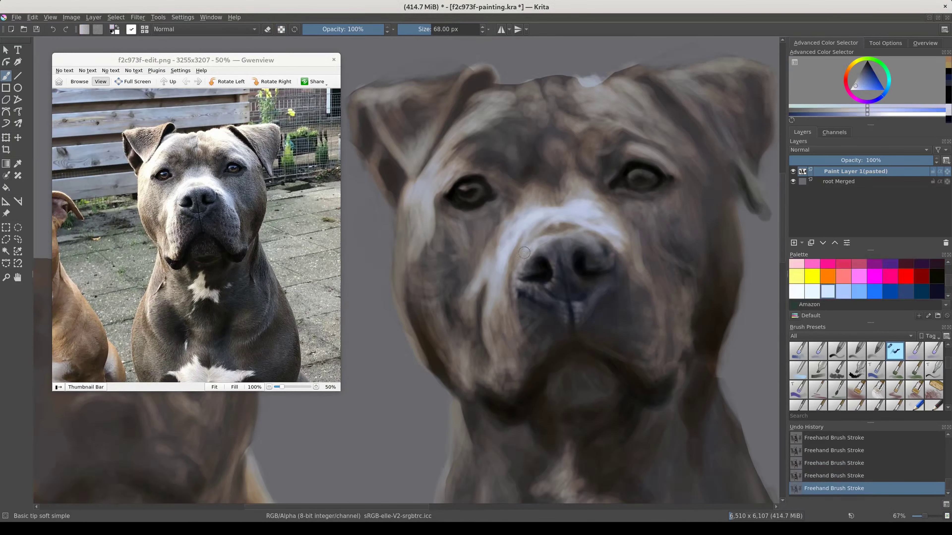
pyautogui.click(856, 87)
pyautogui.press('[')
pyautogui.press('[')
pyautogui.press('[')
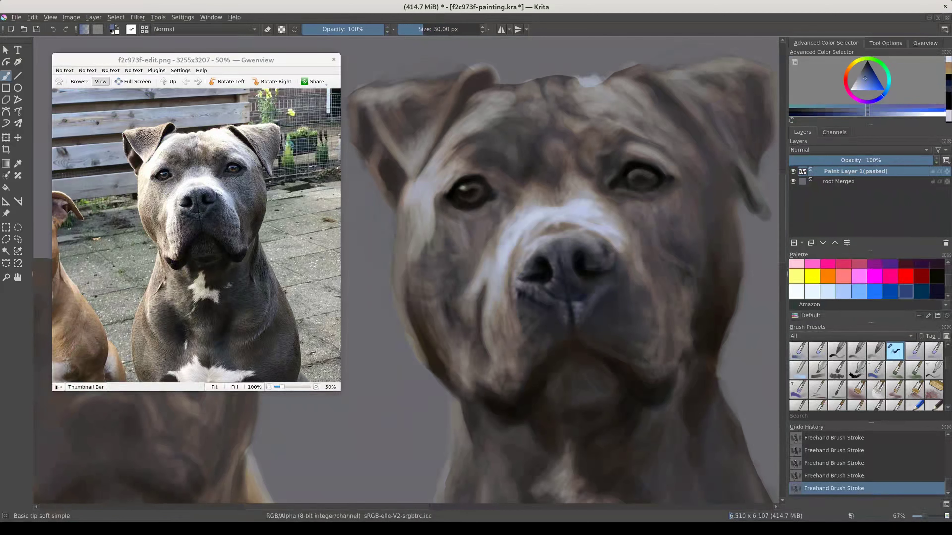
pyautogui.keyDown('ctrl'); pyautogui.click(478, 186); pyautogui.keyUp('ctrl')
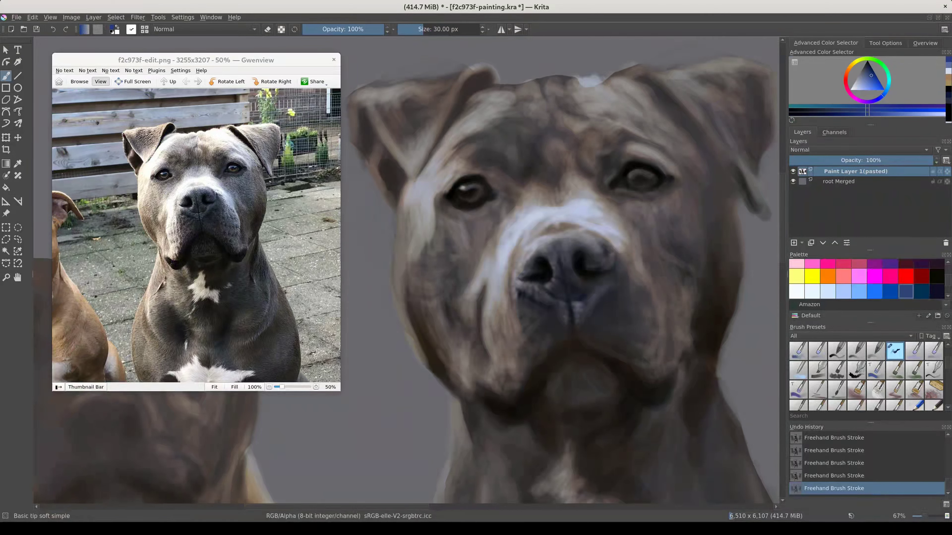
pyautogui.click(857, 86)
pyautogui.click(853, 88)
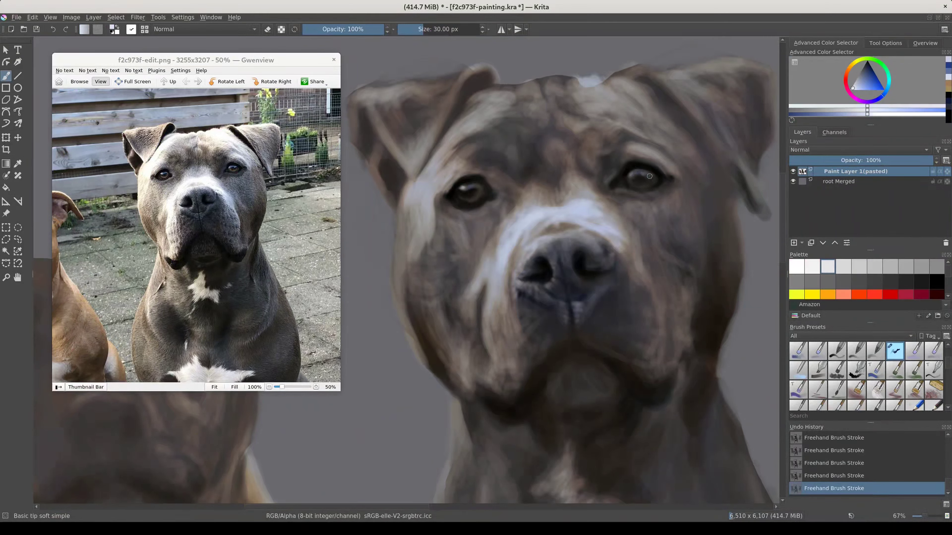
pyautogui.click(868, 65)
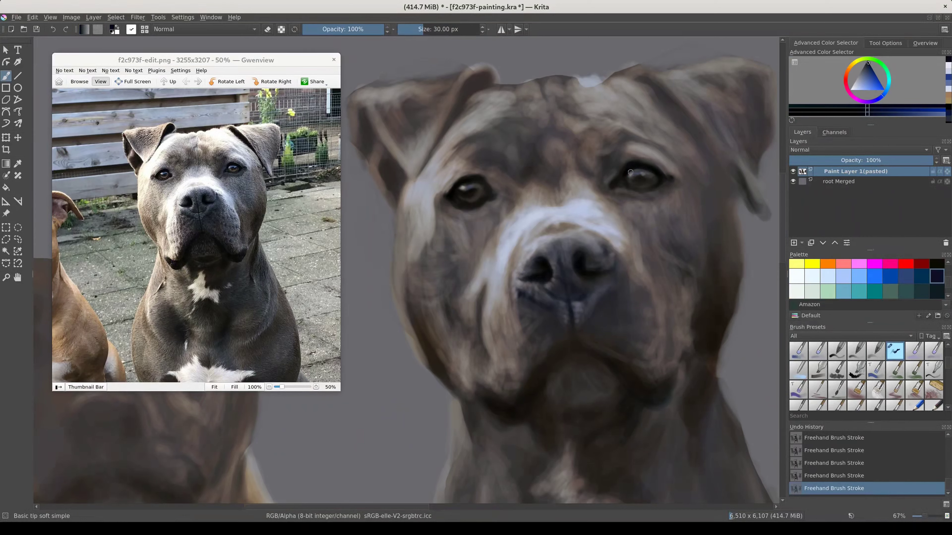
pyautogui.keyDown('ctrl'); pyautogui.click(652, 179); pyautogui.keyUp('ctrl')
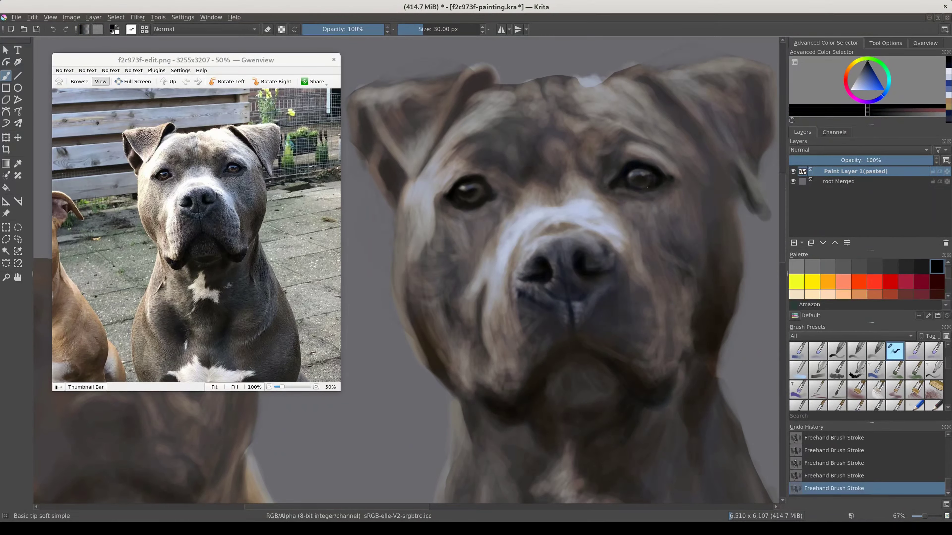
pyautogui.keyDown('ctrl'); pyautogui.click(629, 188); pyautogui.keyUp('ctrl')
pyautogui.hotkey('ctrl', 't')
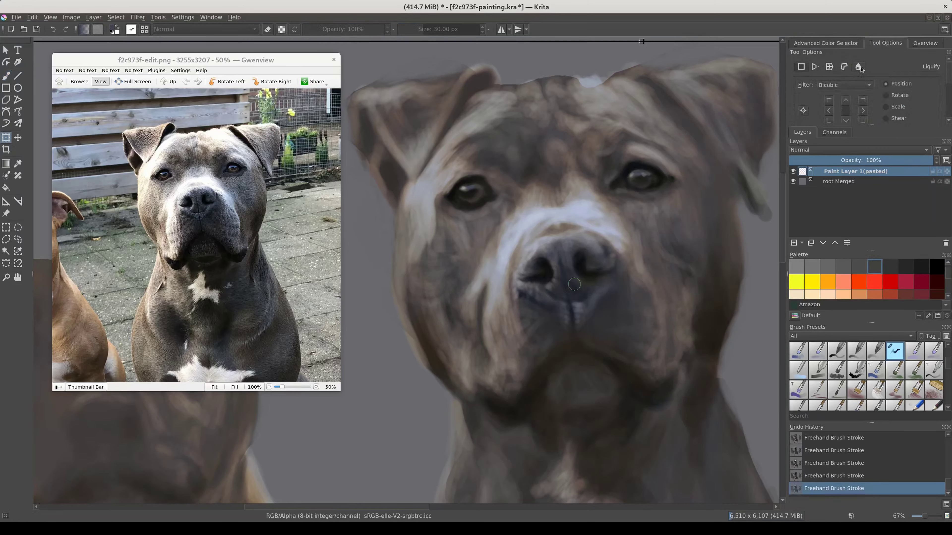
pyautogui.press('b')
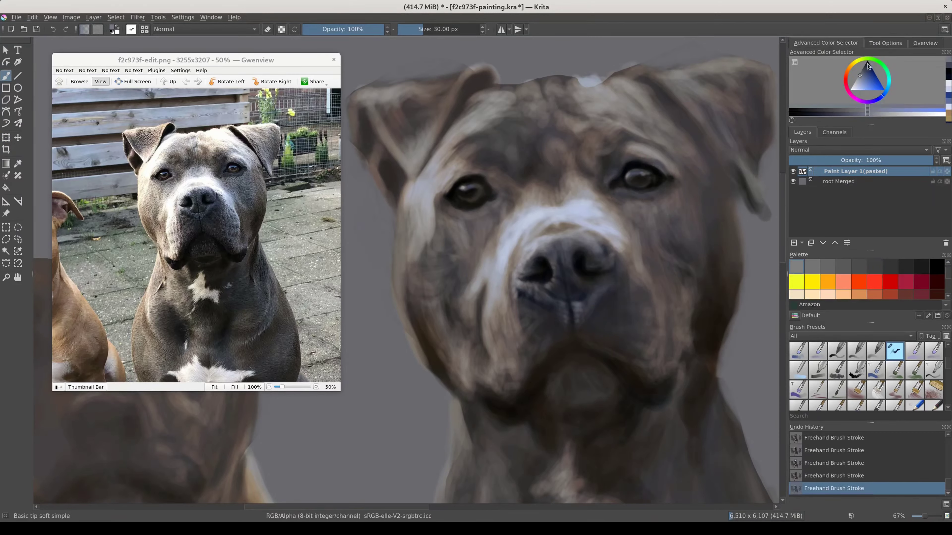
pyautogui.keyDown('ctrl'); pyautogui.click(657, 169); pyautogui.keyUp('ctrl')
pyautogui.click(860, 76)
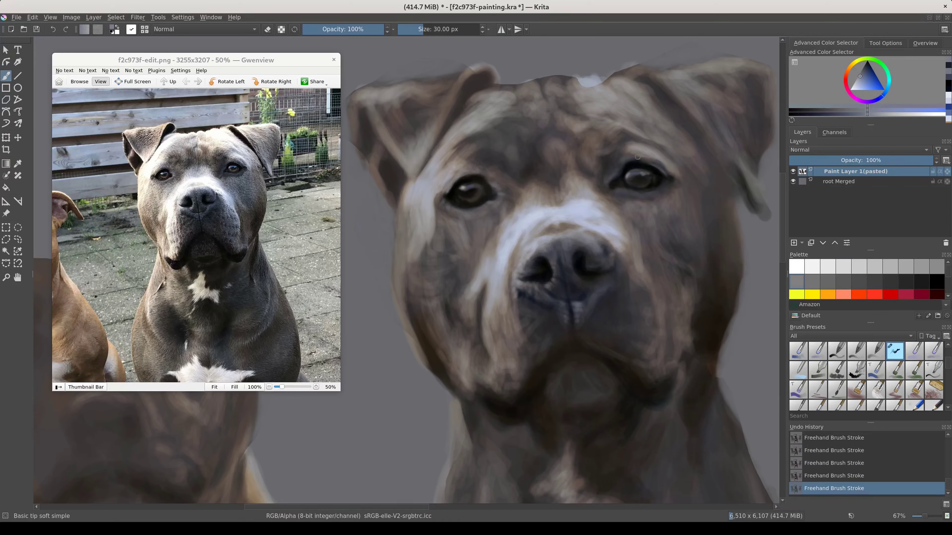
pyautogui.keyDown('ctrl'); pyautogui.click(610, 218); pyautogui.keyUp('ctrl')
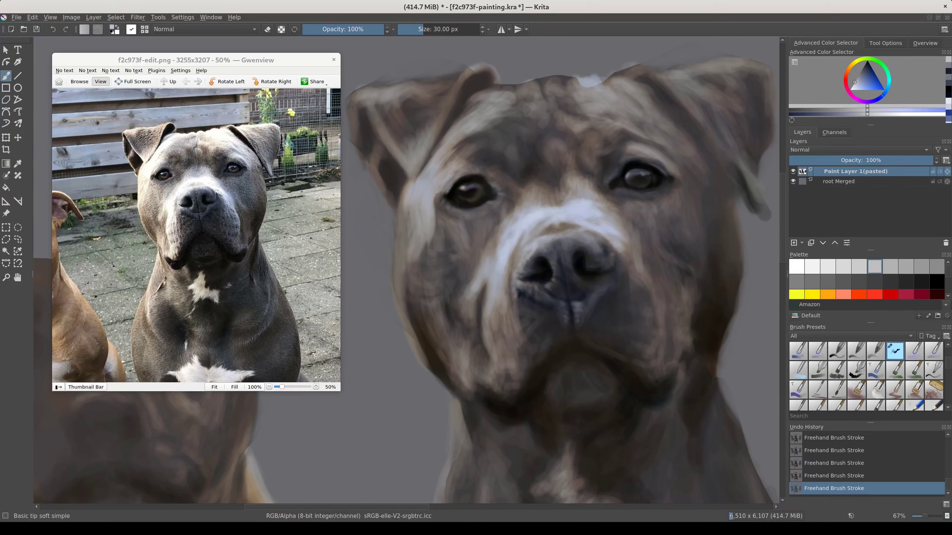
pyautogui.click(205, 29)
pyautogui.click(168, 45)
pyautogui.keyDown('ctrl'); pyautogui.click(601, 191); pyautogui.keyUp('ctrl')
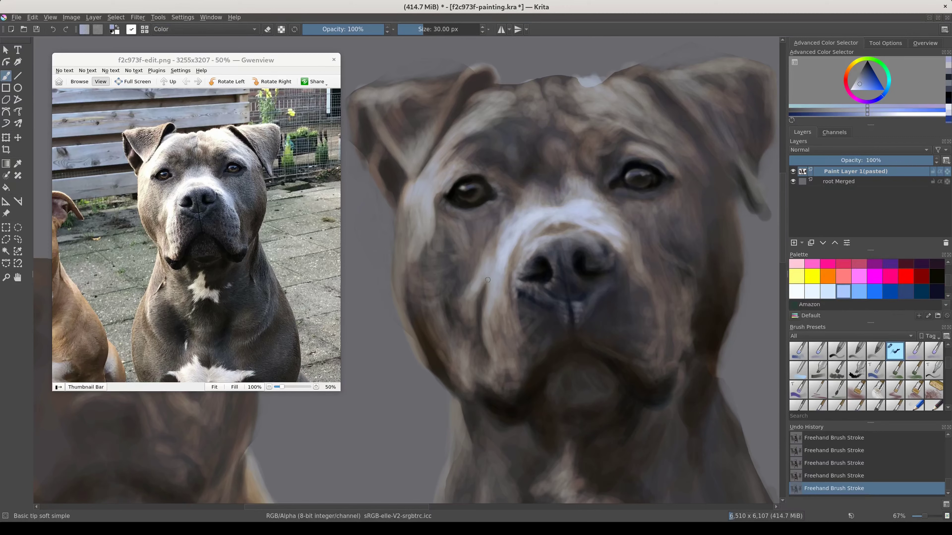
pyautogui.hotkey('alt', 'shift', 'n')
pyautogui.keyDown('ctrl'); pyautogui.click(553, 242); pyautogui.keyUp('ctrl')
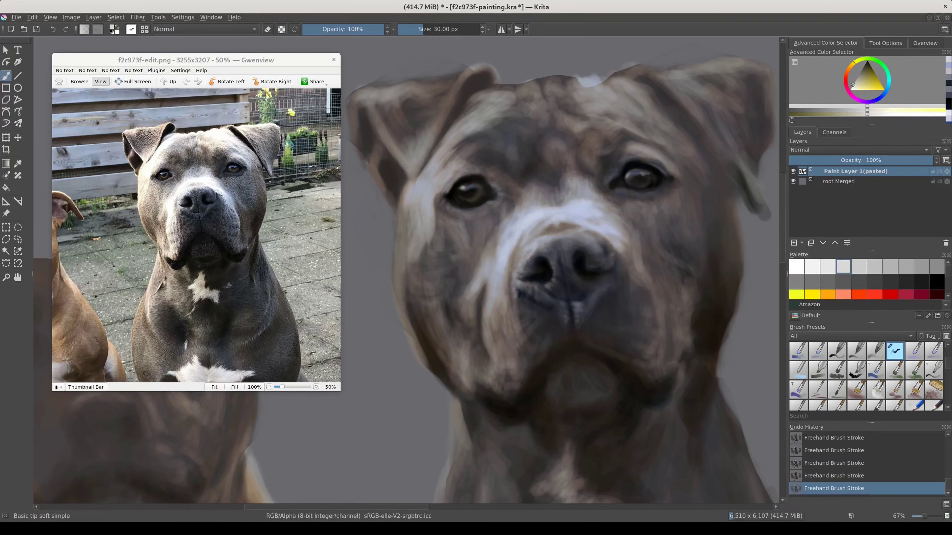
pyautogui.click(516, 232)
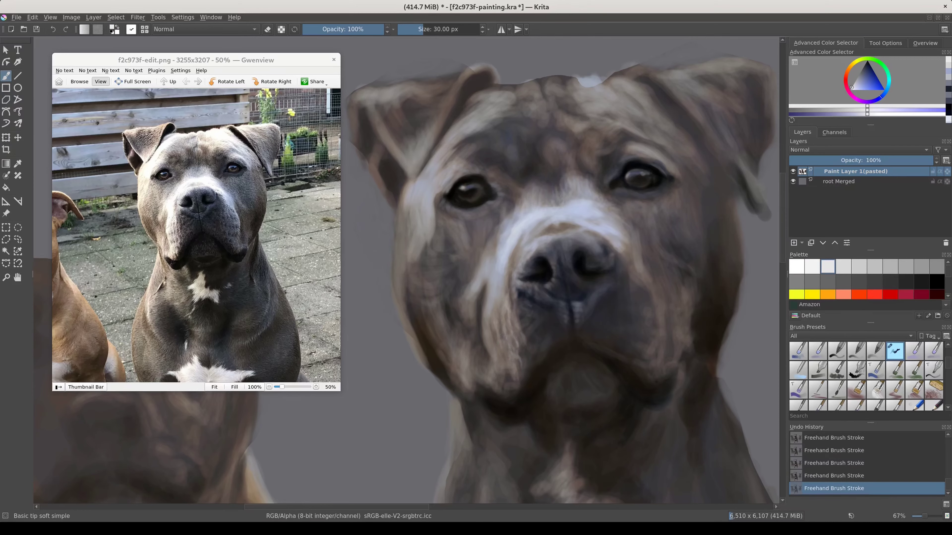
# Paint lighter grey strokes up the pit bull's muzzle, resizing the brush between 55 and 103 px
pyautogui.moveTo(487, 317)
pyautogui.mouseDown()
pyautogui.moveTo(494, 298)
pyautogui.moveTo(493, 315)
pyautogui.mouseUp()
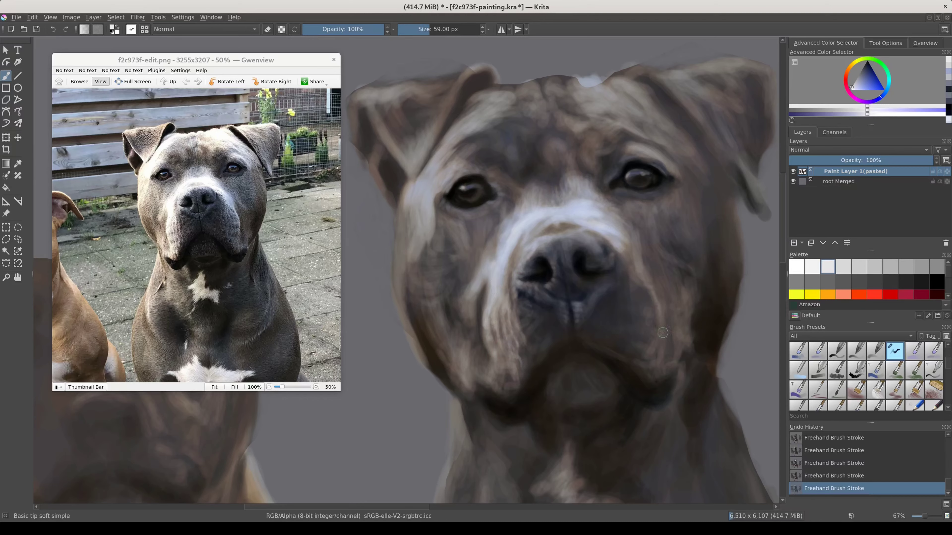
pyautogui.moveTo(649, 301); pyautogui.dragTo(626, 263)
pyautogui.moveTo(641, 311)
pyautogui.mouseDown()
pyautogui.moveTo(667, 311)
pyautogui.moveTo(623, 283)
pyautogui.mouseUp()
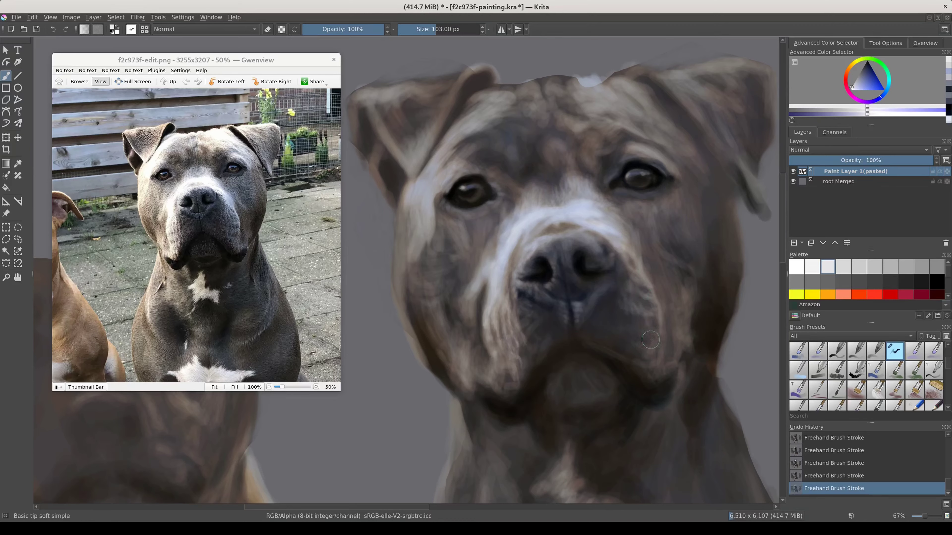
pyautogui.moveTo(660, 317); pyautogui.dragTo(650, 317)
pyautogui.moveTo(515, 394); pyautogui.dragTo(502, 366)
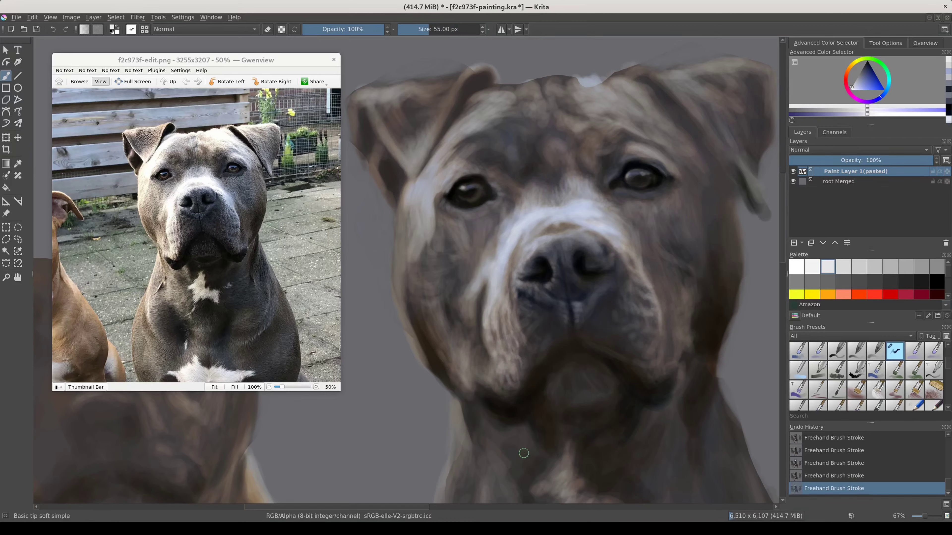
pyautogui.moveTo(587, 327); pyautogui.dragTo(599, 330)
# Pick progressively darker greys, reset the brush to 55 px and zoom out to 25%
pyautogui.keyDown('ctrl'); pyautogui.click(608, 334); pyautogui.keyUp('ctrl')
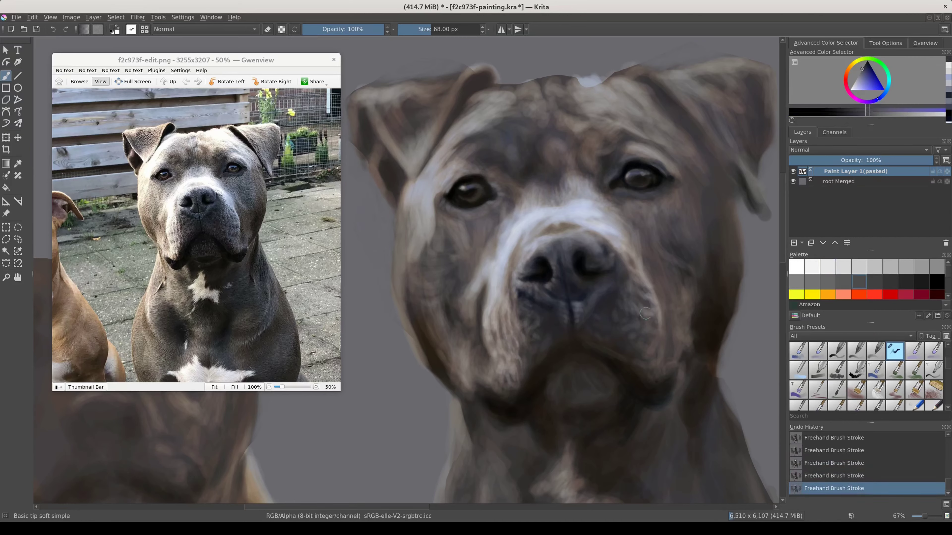
pyautogui.keyDown('ctrl'); pyautogui.click(634, 337); pyautogui.keyUp('ctrl')
pyautogui.moveTo(614, 324)
pyautogui.mouseDown()
pyautogui.moveTo(634, 342)
pyautogui.moveTo(630, 327)
pyautogui.mouseUp()
pyautogui.keyDown('ctrl'); pyautogui.click(637, 343); pyautogui.keyUp('ctrl')
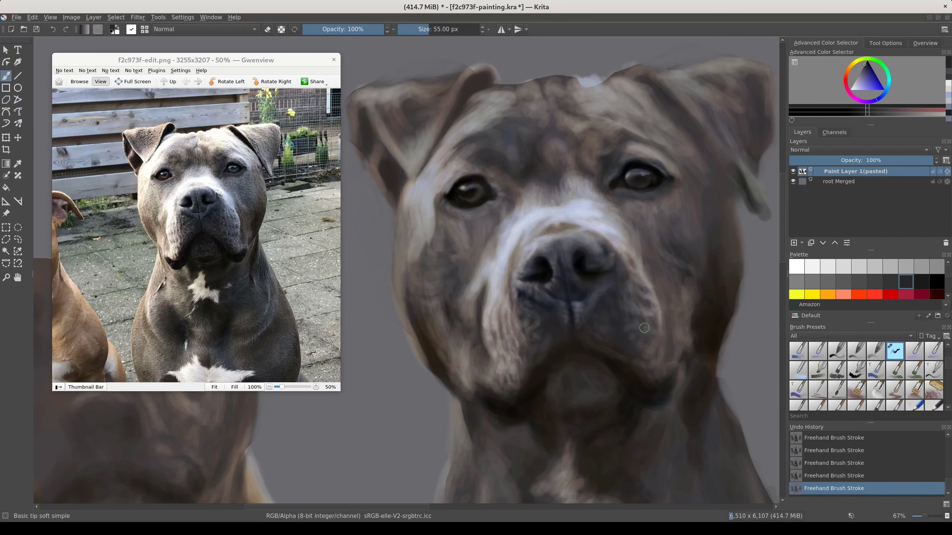
pyautogui.keyDown('ctrl'); pyautogui.click(658, 323); pyautogui.keyUp('ctrl')
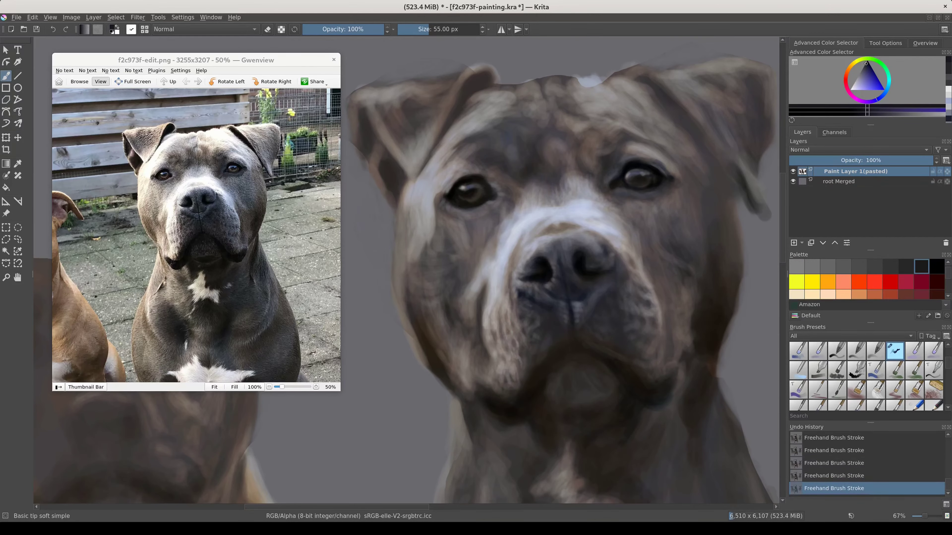
pyautogui.press('-')
pyautogui.press('-')
pyautogui.press('-')
pyautogui.keyDown('ctrl'); pyautogui.click(543, 300); pyautogui.keyUp('ctrl')
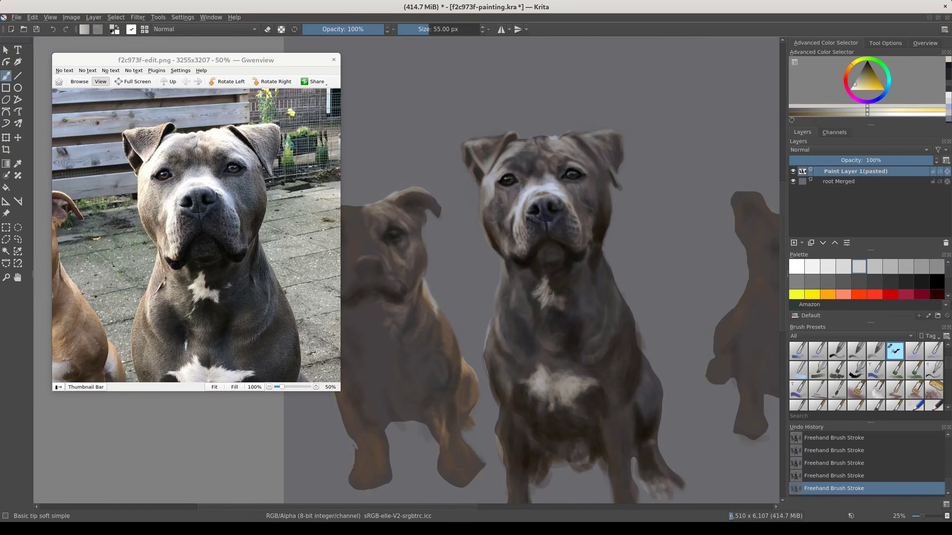
pyautogui.keyDown('shift'); pyautogui.moveTo(559, 297); pyautogui.dragTo(562, 302); pyautogui.keyUp('shift')
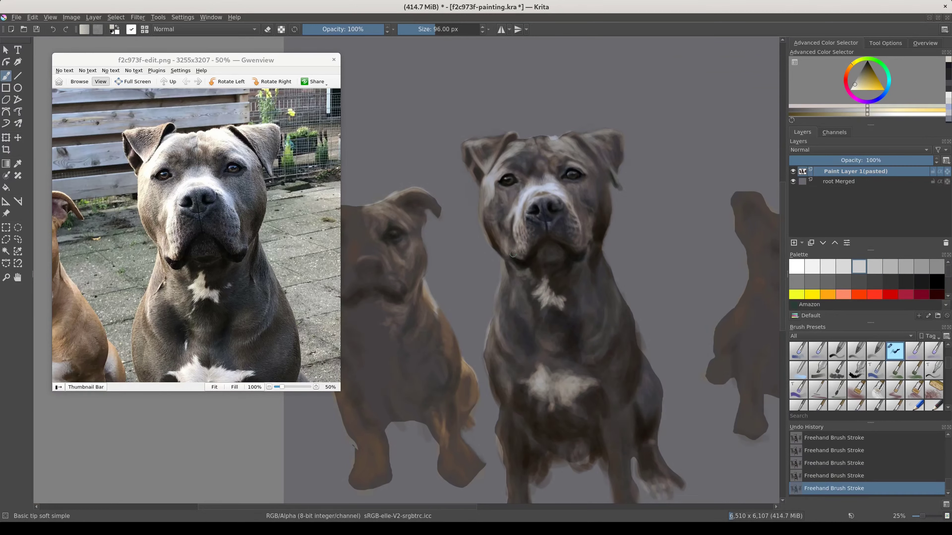
pyautogui.press('d')
pyautogui.keyDown('shift'); pyautogui.moveTo(520, 291); pyautogui.dragTo(514, 263); pyautogui.keyUp('shift')
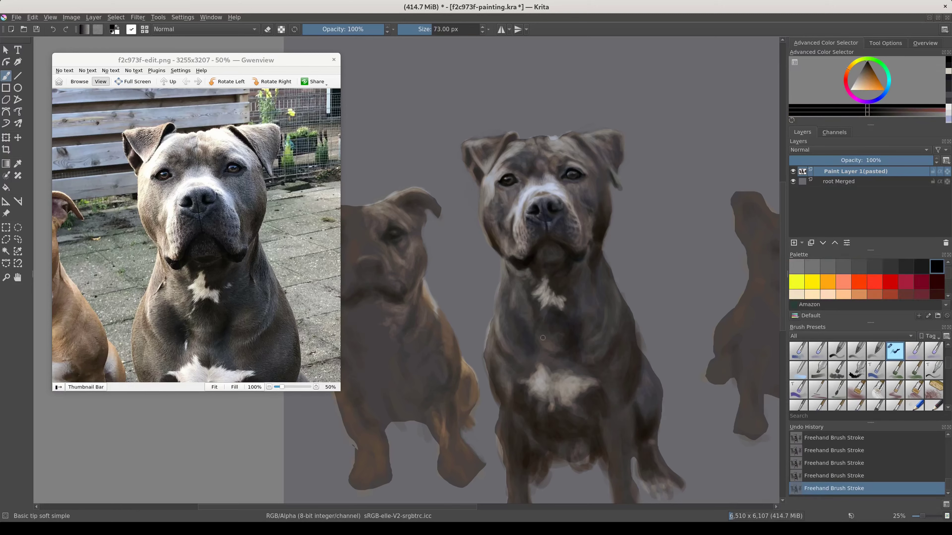
pyautogui.keyDown('ctrl'); pyautogui.click(522, 274); pyautogui.keyUp('ctrl')
pyautogui.keyDown('ctrl'); pyautogui.click(599, 261); pyautogui.keyUp('ctrl')
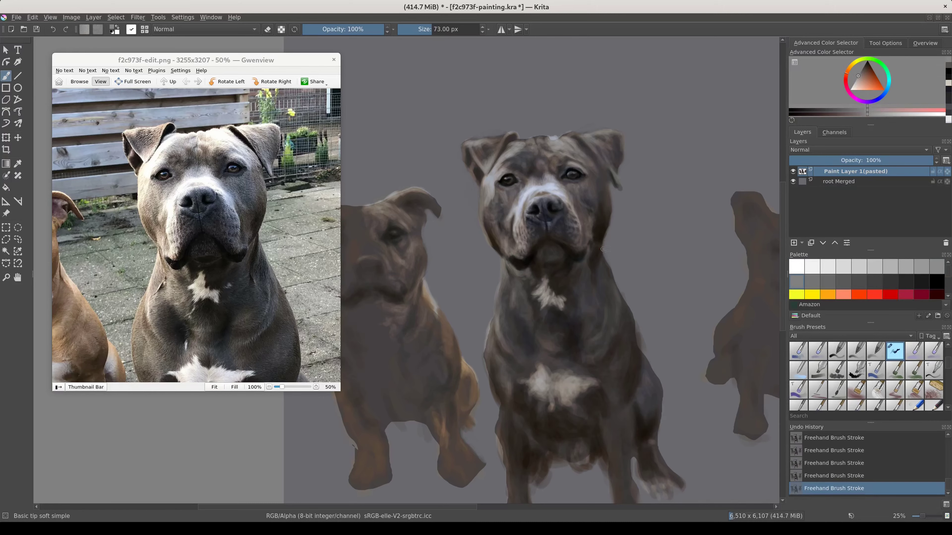
pyautogui.press('d')
pyautogui.keyDown('shift'); pyautogui.moveTo(569, 282); pyautogui.dragTo(586, 268); pyautogui.keyUp('shift')
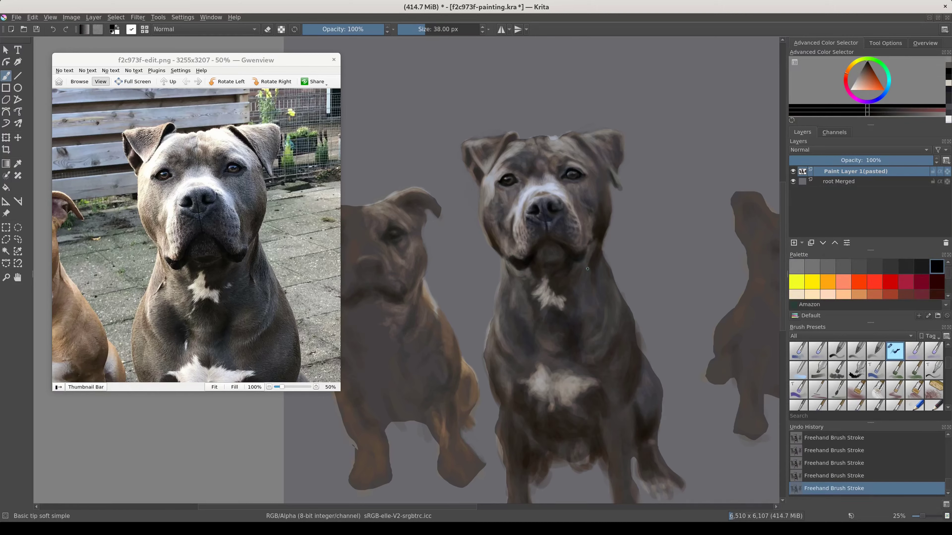
pyautogui.keyDown('ctrl'); pyautogui.click(584, 263); pyautogui.keyUp('ctrl')
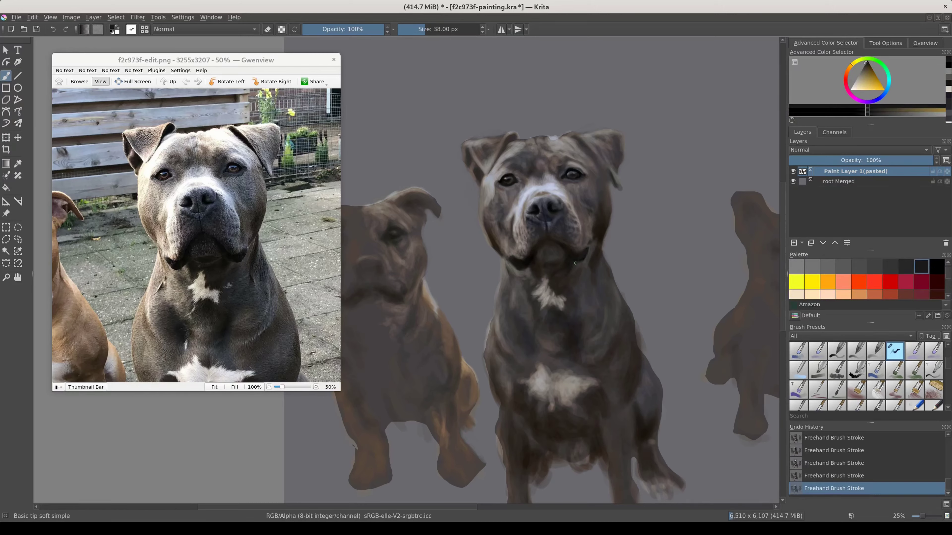
pyautogui.press('d')
pyautogui.keyDown('shift'); pyautogui.moveTo(542, 282); pyautogui.dragTo(558, 280); pyautogui.keyUp('shift')
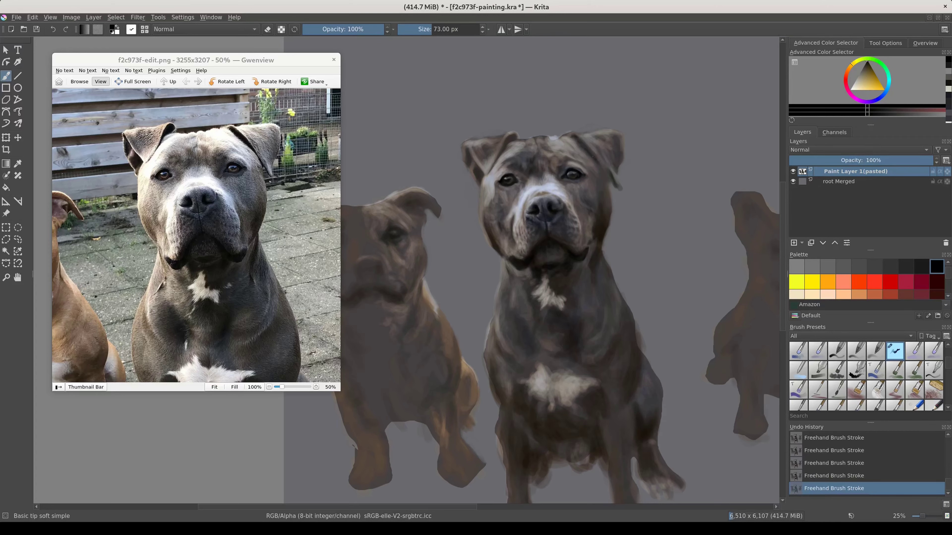
# With Preserve Alpha on, darken the left ear edge, then lighten the forehead and under-eye grey
pyautogui.press('a')
pyautogui.moveTo(515, 139); pyautogui.dragTo(503, 147)
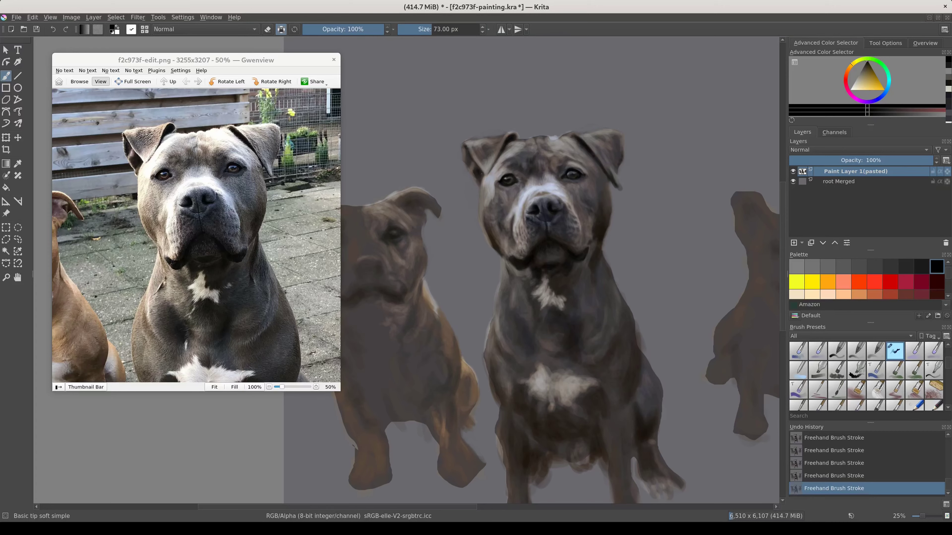
pyautogui.click(857, 80)
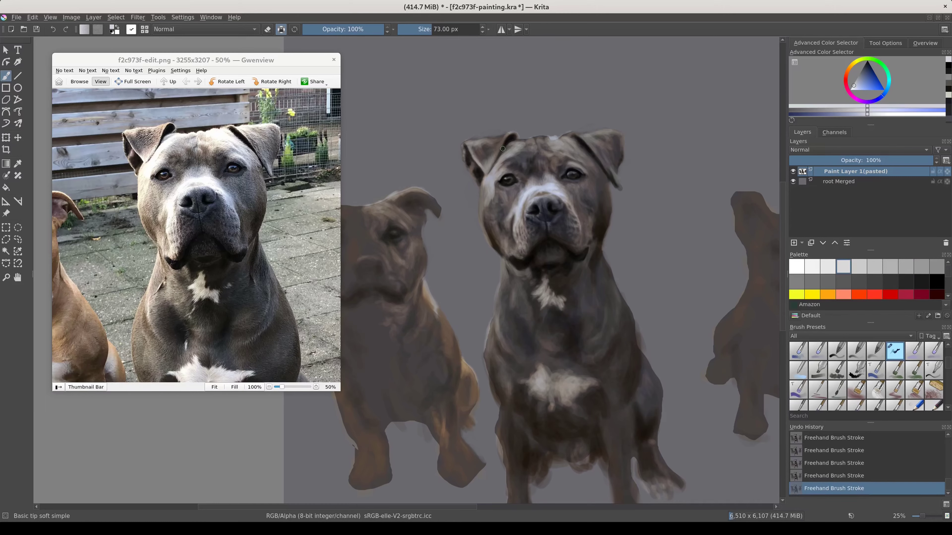
pyautogui.moveTo(511, 149); pyautogui.dragTo(495, 169)
pyautogui.moveTo(587, 150)
pyautogui.mouseDown()
pyautogui.moveTo(593, 131)
pyautogui.moveTo(570, 139)
pyautogui.mouseUp()
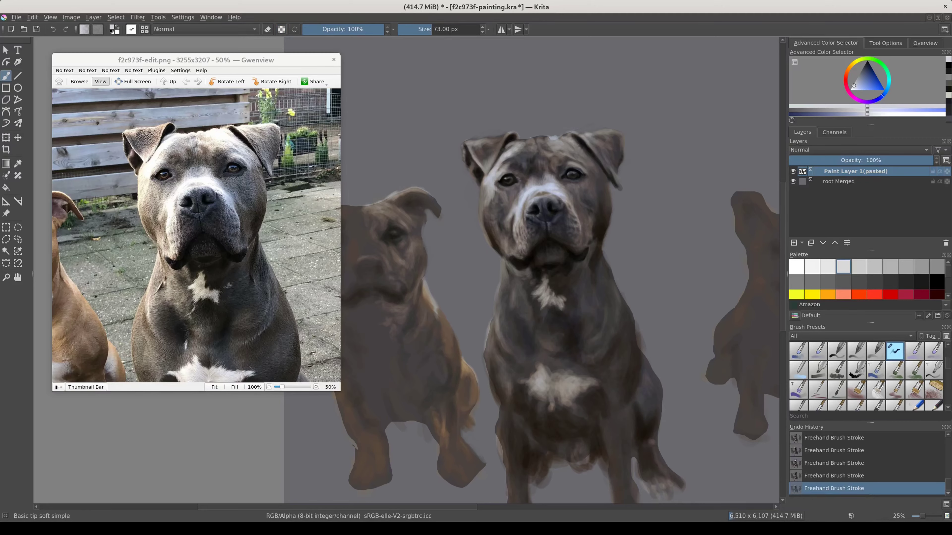
pyautogui.moveTo(586, 169)
pyautogui.mouseDown()
pyautogui.moveTo(567, 151)
pyautogui.moveTo(550, 155)
pyautogui.moveTo(553, 140)
pyautogui.moveTo(569, 145)
pyautogui.moveTo(561, 134)
pyautogui.moveTo(539, 137)
pyautogui.moveTo(550, 149)
pyautogui.moveTo(526, 138)
pyautogui.moveTo(541, 151)
pyautogui.mouseUp()
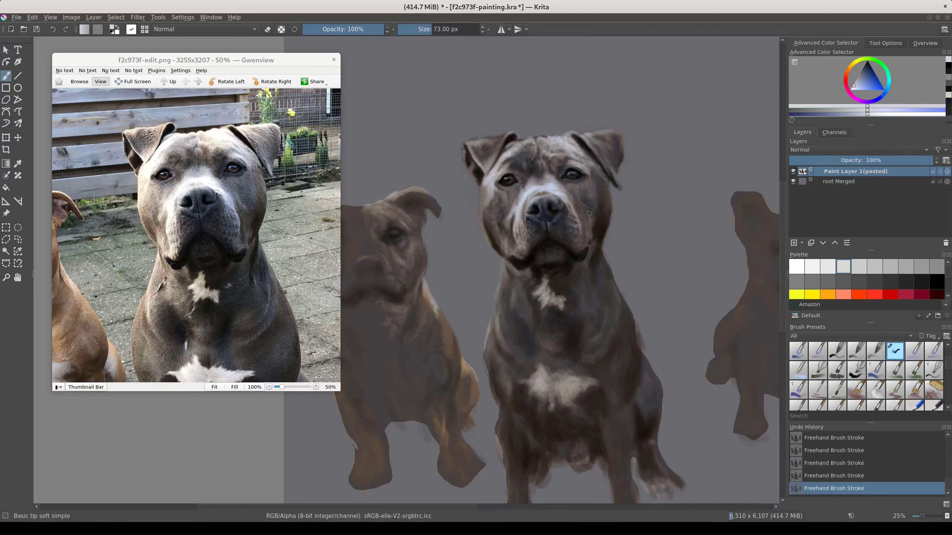
pyautogui.moveTo(589, 189); pyautogui.dragTo(580, 184)
# Add light grey strokes to the left ear, then darken the neck edge with dark brown
pyautogui.press('/')
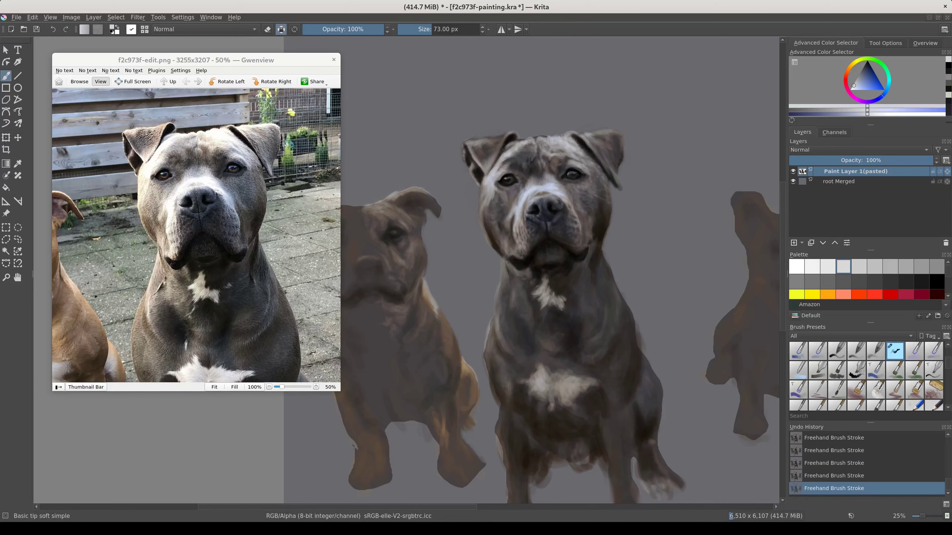
pyautogui.moveTo(502, 139); pyautogui.dragTo(466, 147)
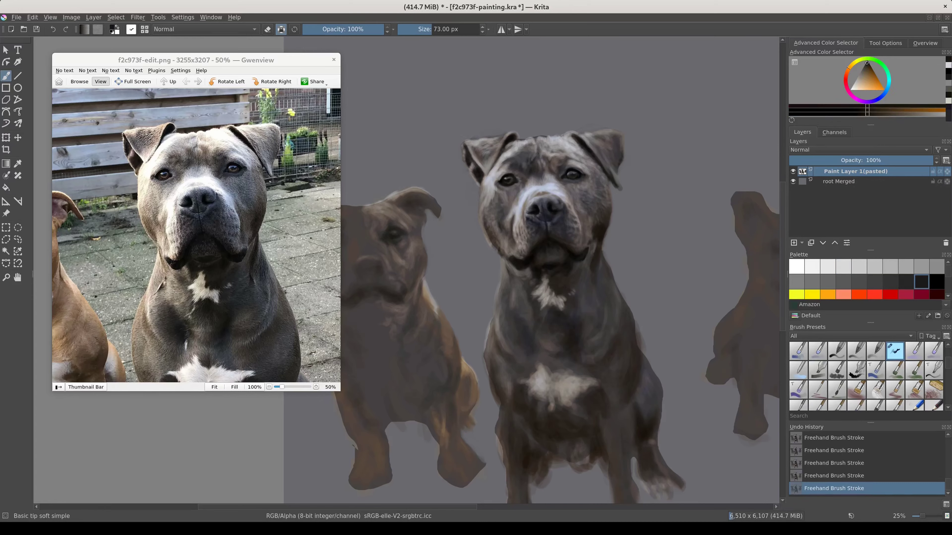
pyautogui.keyDown('ctrl'); pyautogui.click(598, 257); pyautogui.keyUp('ctrl')
pyautogui.moveTo(593, 243); pyautogui.dragTo(599, 239)
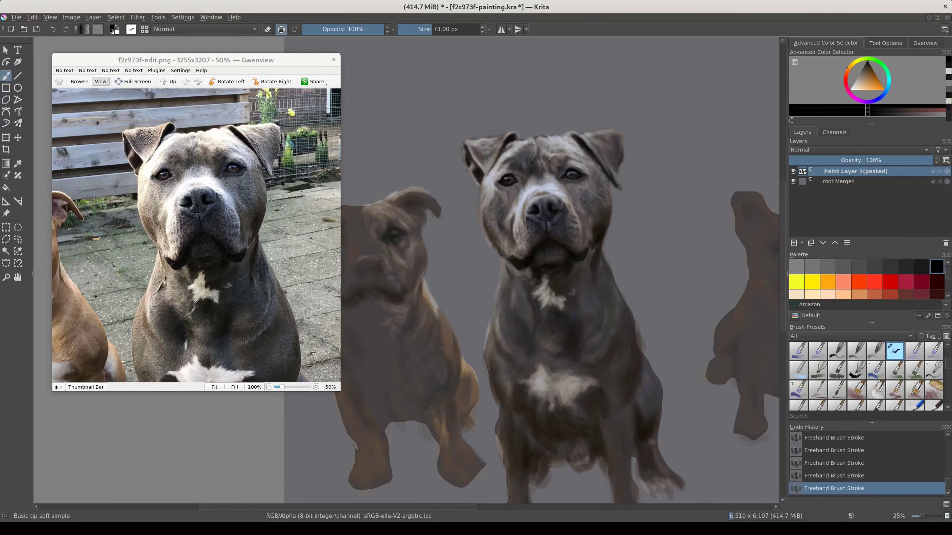
pyautogui.moveTo(601, 264)
pyautogui.mouseDown()
pyautogui.moveTo(597, 281)
pyautogui.moveTo(587, 269)
pyautogui.mouseUp()
pyautogui.keyDown('ctrl'); pyautogui.click(601, 269); pyautogui.keyUp('ctrl')
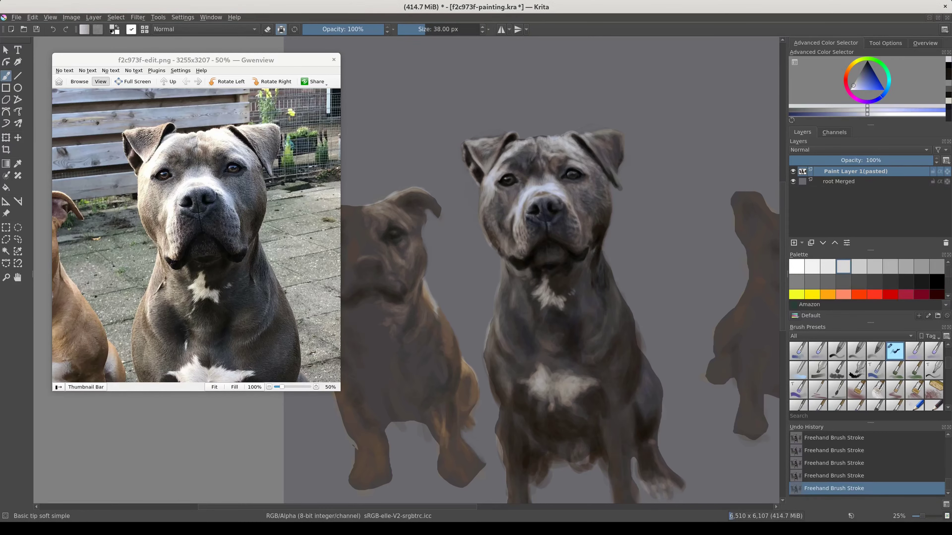
pyautogui.moveTo(613, 278); pyautogui.dragTo(616, 295)
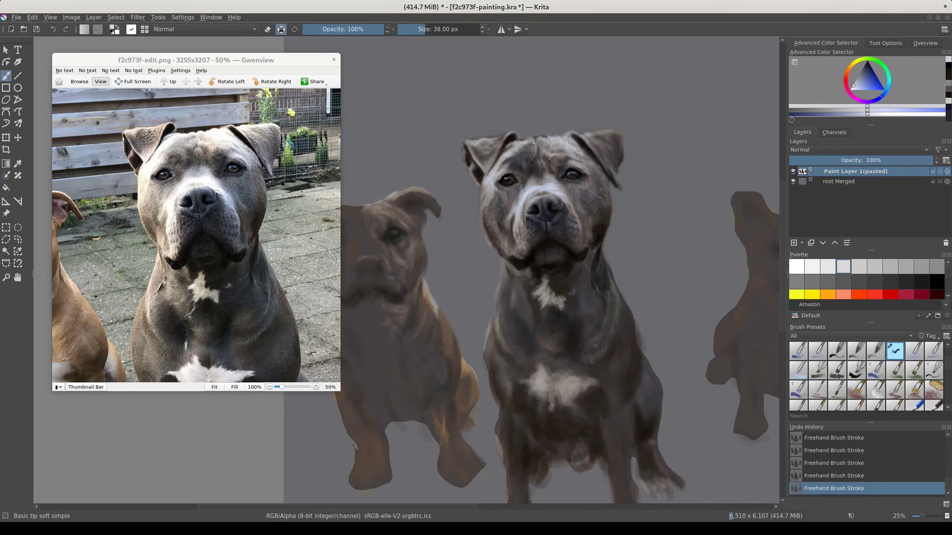